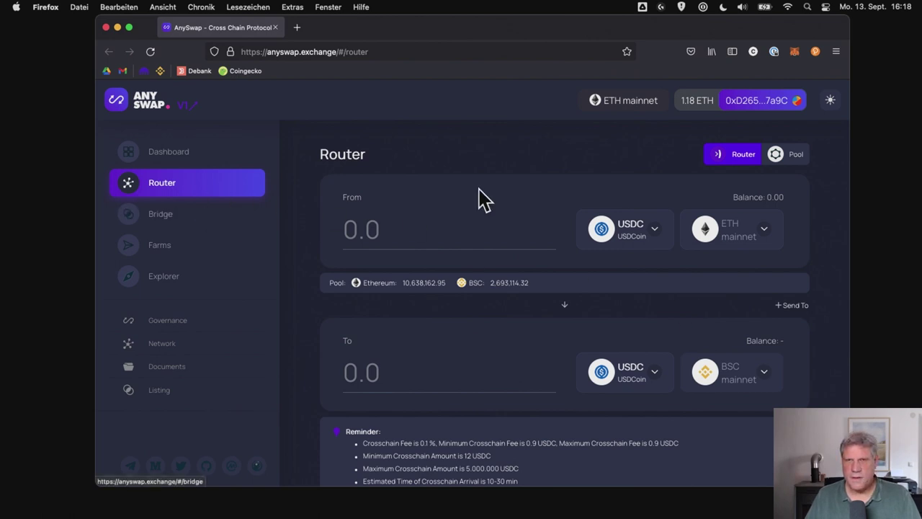
- Switch AnySwap to MOVR mainnet, allowing the site to add that network to MetaMask and switch to it
{"action": "left_click", "coordinate": [628, 104]}
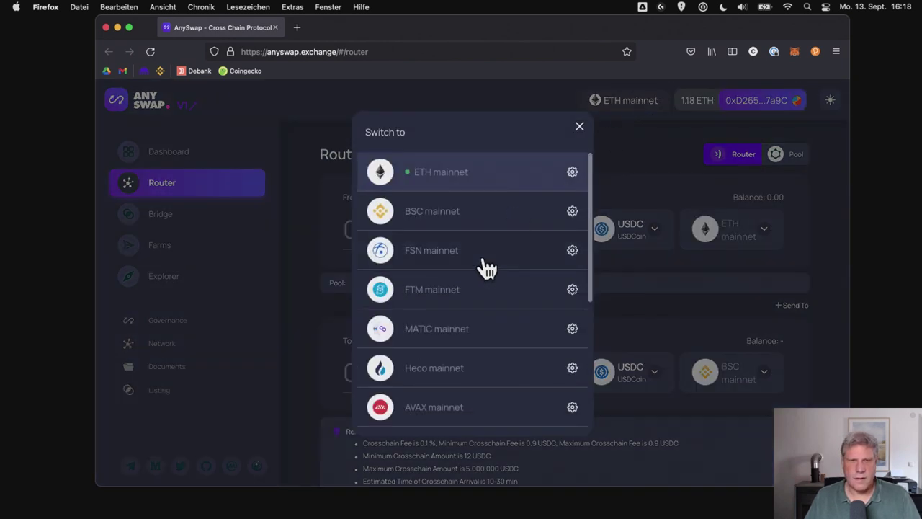
{"action": "scroll", "coordinate": [465, 346], "scroll_direction": "down", "scroll_amount": 1}
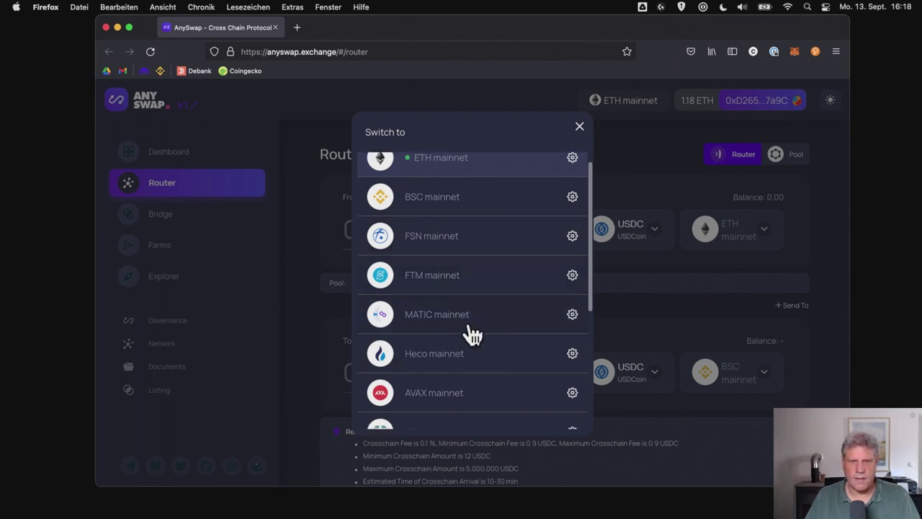
{"action": "scroll", "coordinate": [470, 334], "scroll_direction": "down", "scroll_amount": 6}
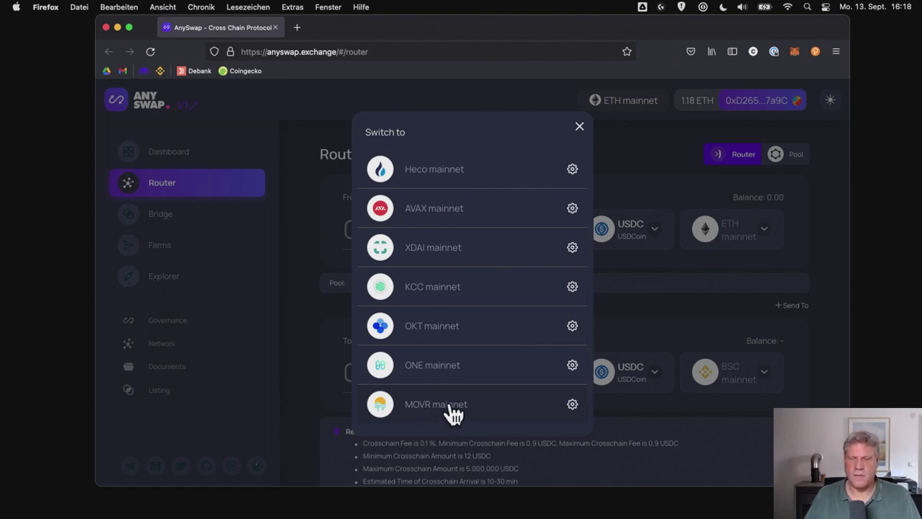
{"action": "left_click", "coordinate": [447, 405]}
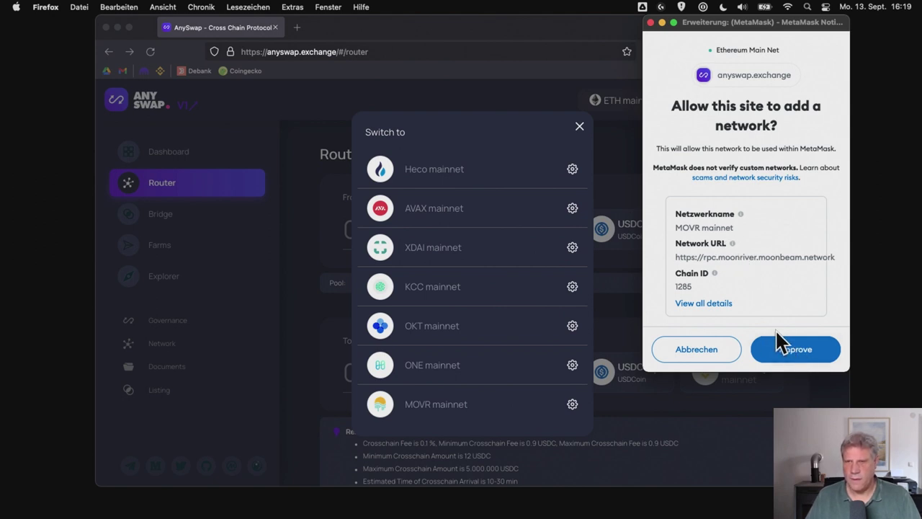
{"action": "left_click", "coordinate": [793, 352]}
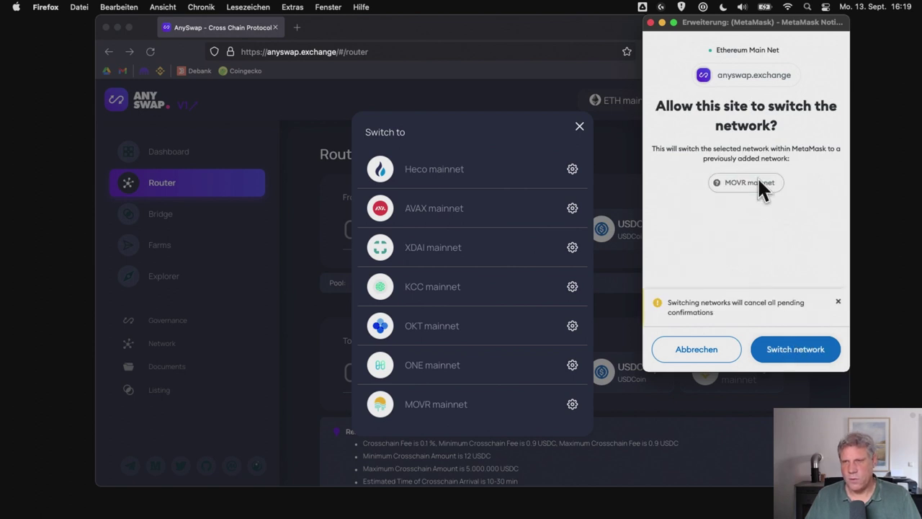
{"action": "left_click", "coordinate": [794, 351]}
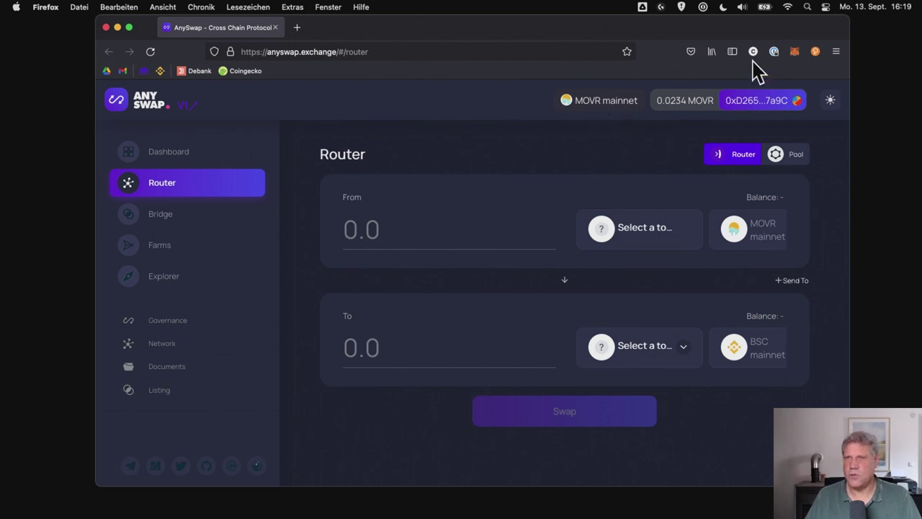
- Open the MOVR mainnet entry in MetaMask's network settings
{"action": "left_click", "coordinate": [794, 53]}
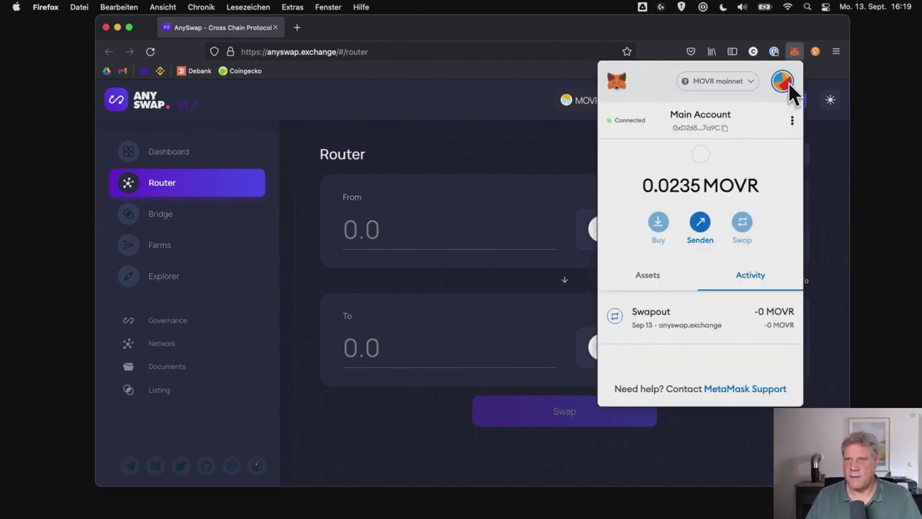
{"action": "left_click", "coordinate": [783, 82]}
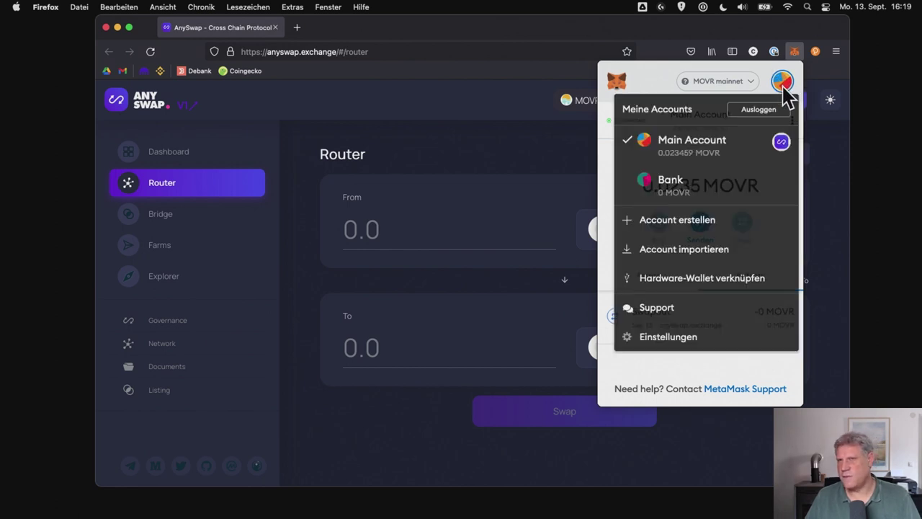
{"action": "left_click", "coordinate": [683, 336]}
{"action": "scroll", "coordinate": [683, 343], "scroll_direction": "down", "scroll_amount": 1}
{"action": "scroll", "coordinate": [683, 343], "scroll_direction": "down", "scroll_amount": 8}
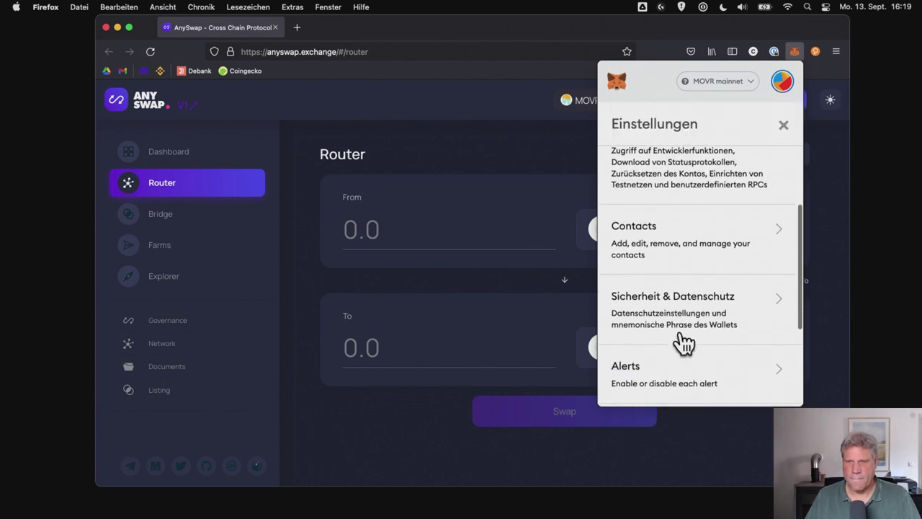
{"action": "left_click", "coordinate": [707, 301]}
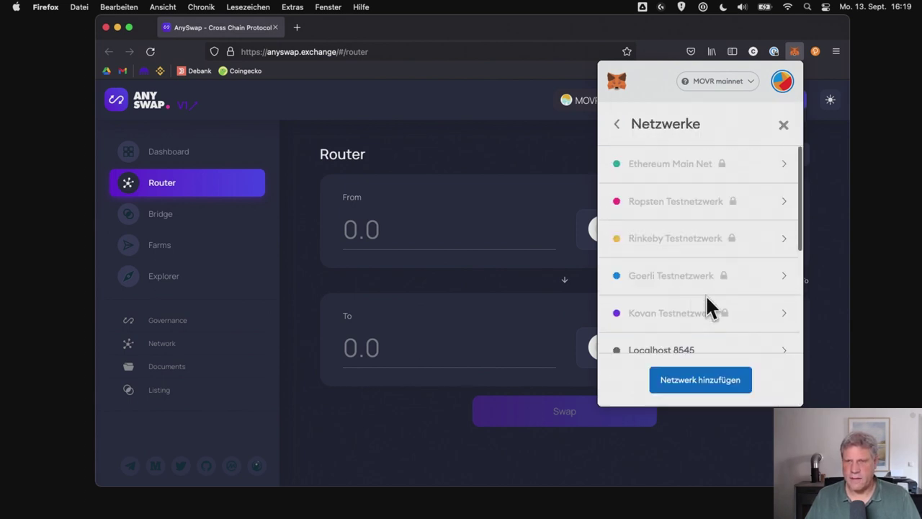
{"action": "scroll", "coordinate": [707, 306], "scroll_direction": "down", "scroll_amount": 5}
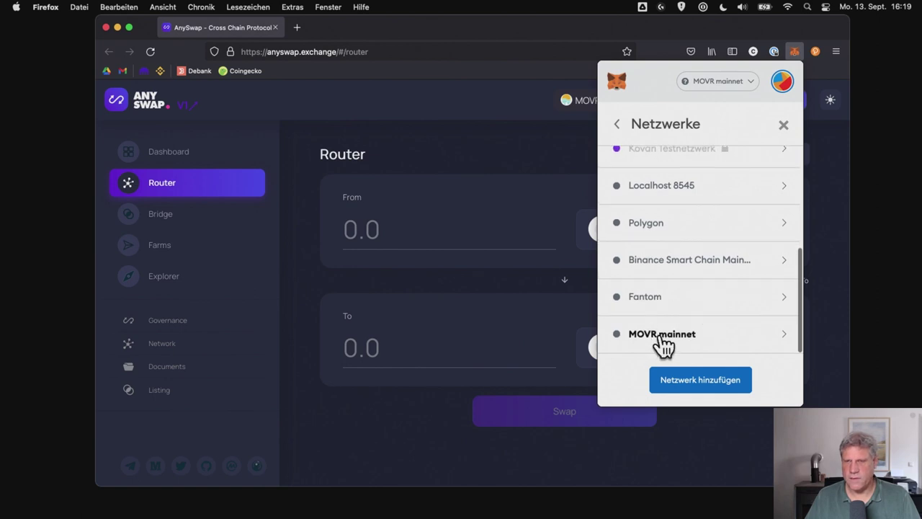
{"action": "left_click", "coordinate": [680, 342]}
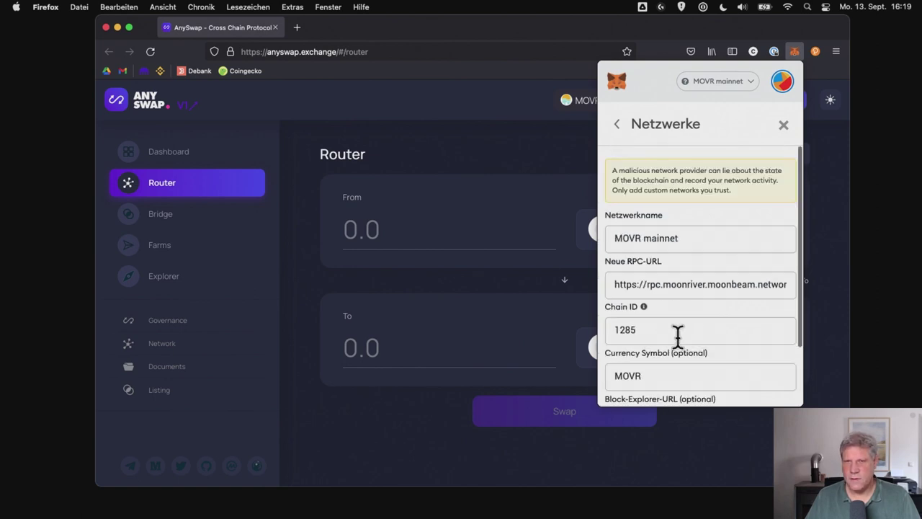
- Rename the MOVR mainnet network as Moonriver, save it and leave the MetaMask settings
{"action": "left_click_drag", "start_coordinate": [698, 240], "coordinate": [618, 234]}
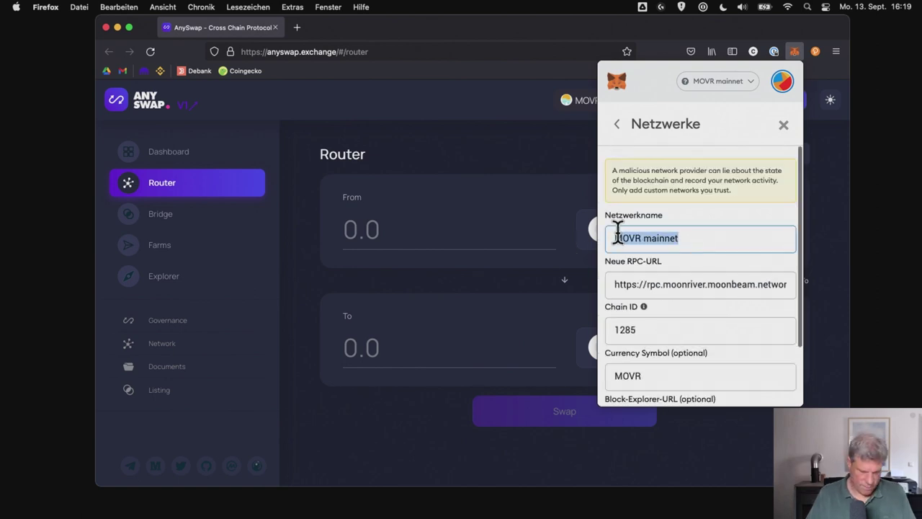
{"action": "type", "text": "Moonriver"}
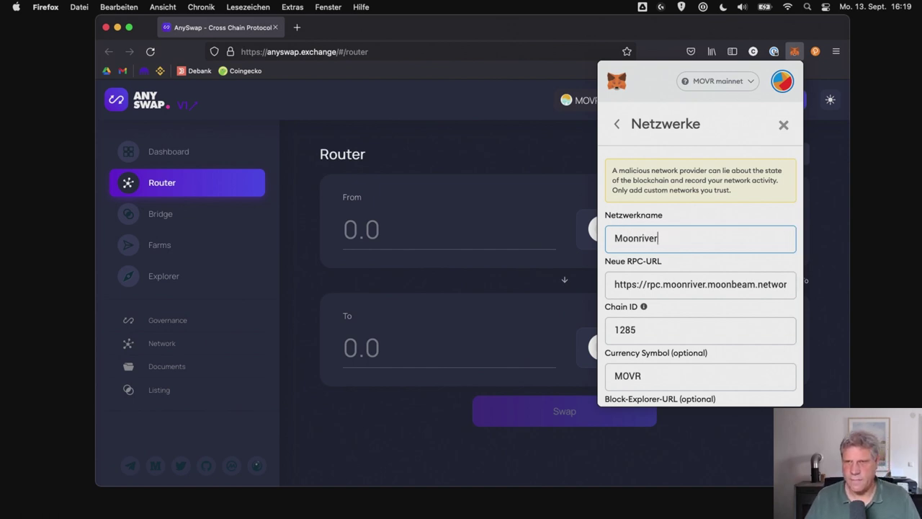
{"action": "scroll", "coordinate": [672, 254], "scroll_direction": "down", "scroll_amount": 3}
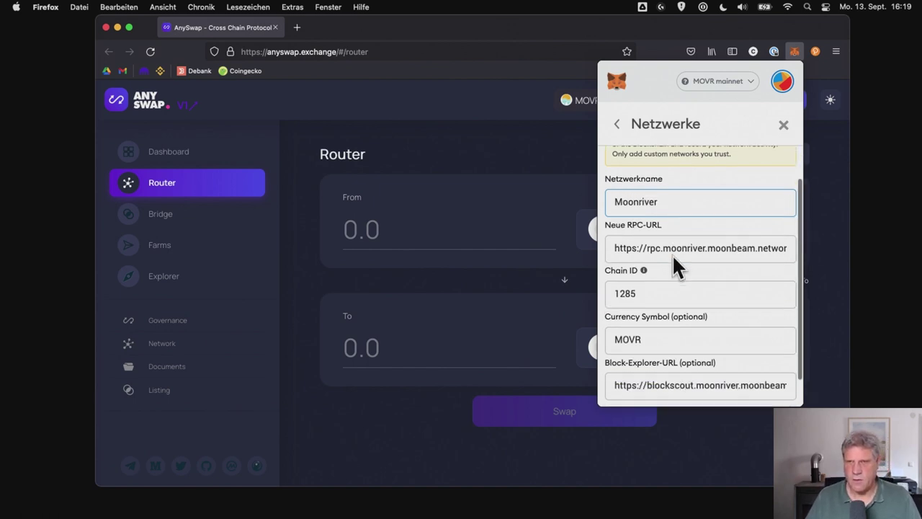
{"action": "left_click", "coordinate": [739, 389]}
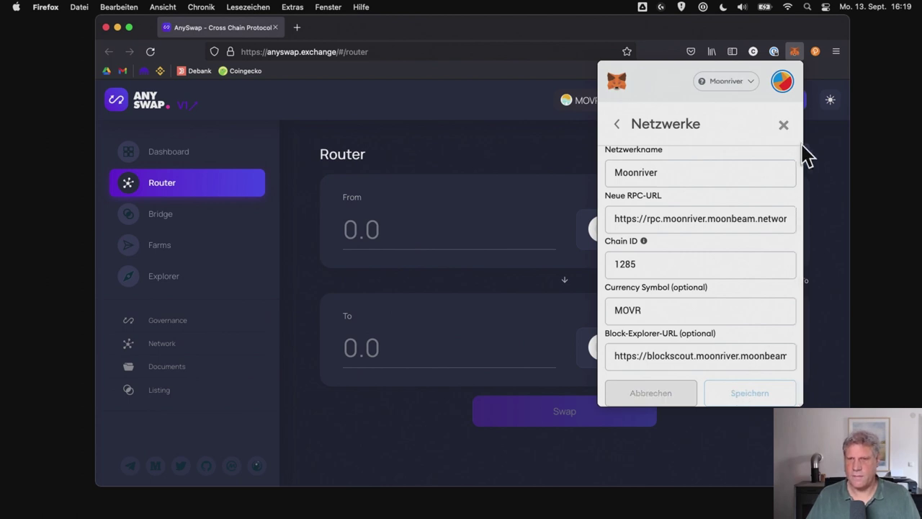
{"action": "left_click", "coordinate": [784, 127]}
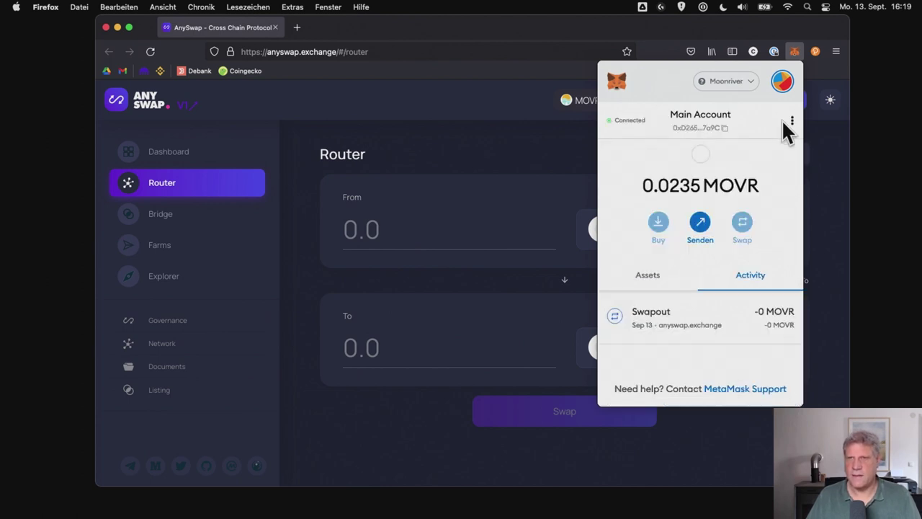
{"action": "left_click", "coordinate": [747, 94]}
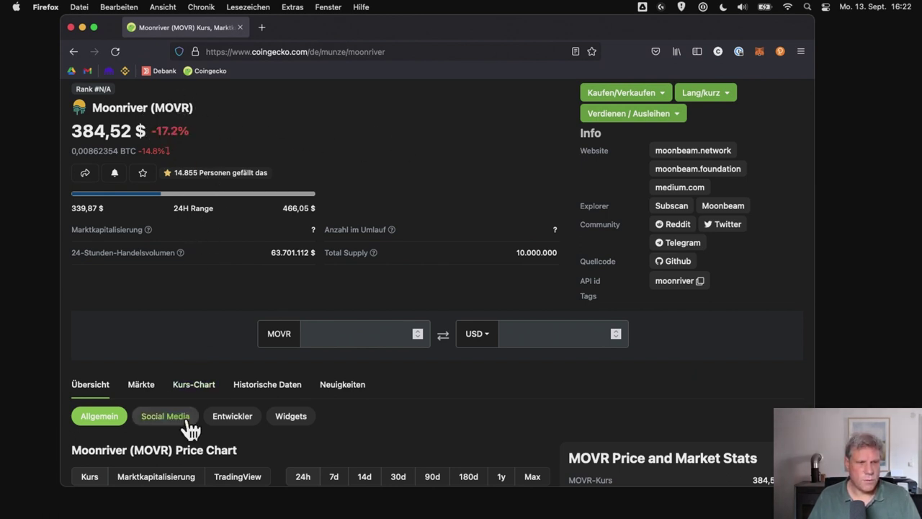
- Examine the spot markets on CoinGecko's Moonriver (MOVR) page to see which exchanges trade the coin
{"action": "left_click", "coordinate": [142, 393]}
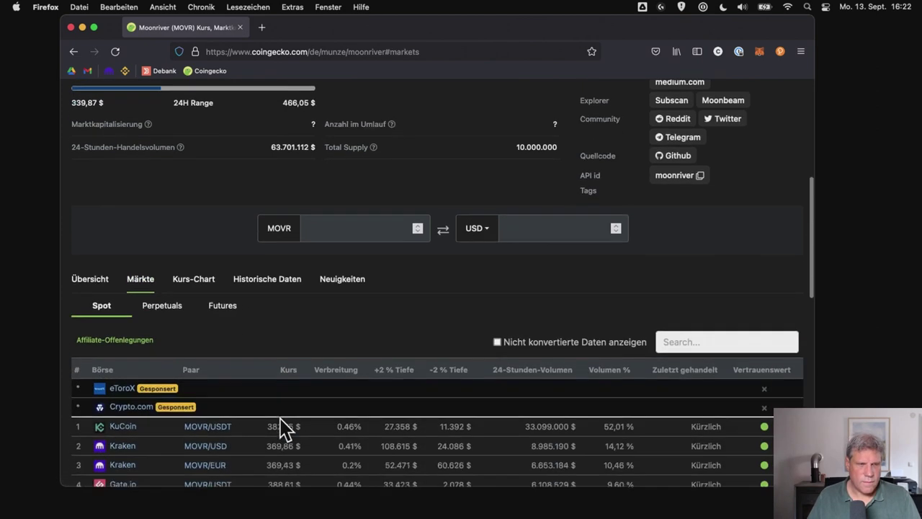
{"action": "scroll", "coordinate": [284, 428], "scroll_direction": "down", "scroll_amount": 5}
{"action": "scroll", "coordinate": [284, 428], "scroll_direction": "down", "scroll_amount": 1}
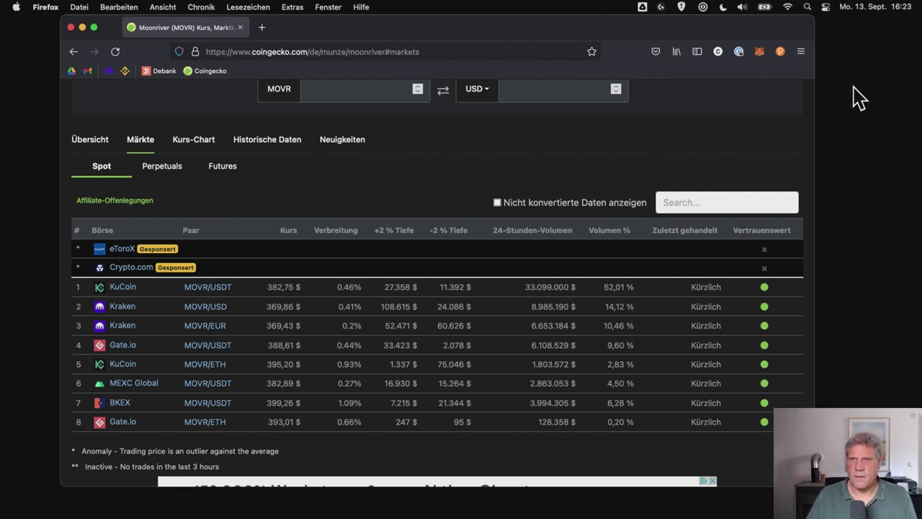
{"action": "left_click", "coordinate": [760, 52]}
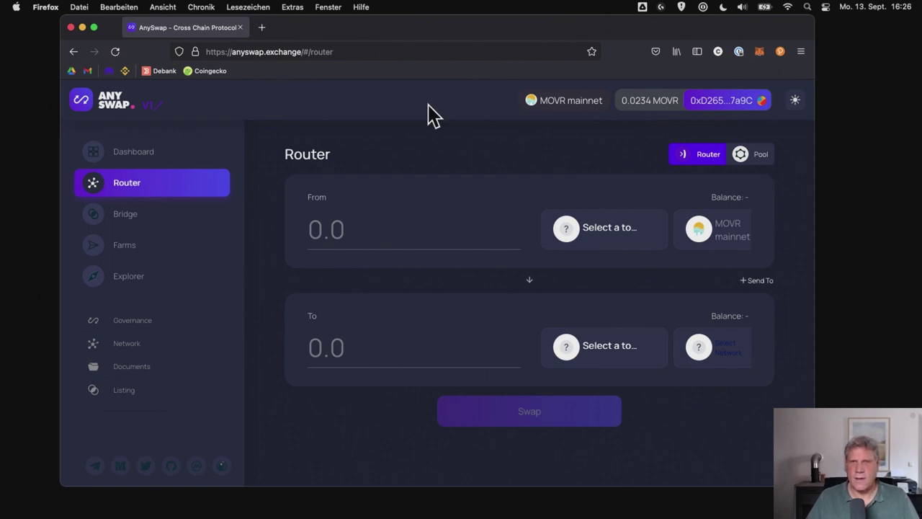
- Look through the networks AnySwap offers to switch to, and close the list without choosing one
{"action": "left_click", "coordinate": [541, 104]}
{"action": "scroll", "coordinate": [465, 230], "scroll_direction": "down", "scroll_amount": 5}
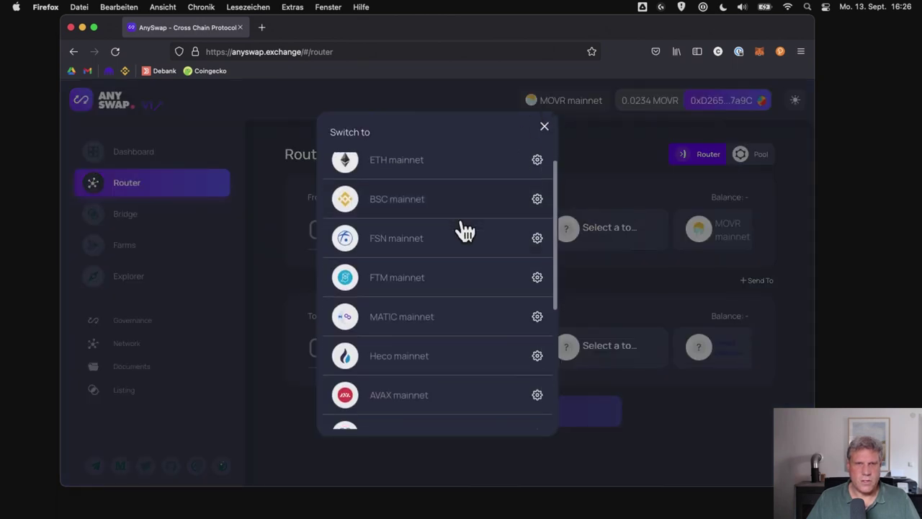
{"action": "scroll", "coordinate": [464, 231], "scroll_direction": "up", "scroll_amount": 5}
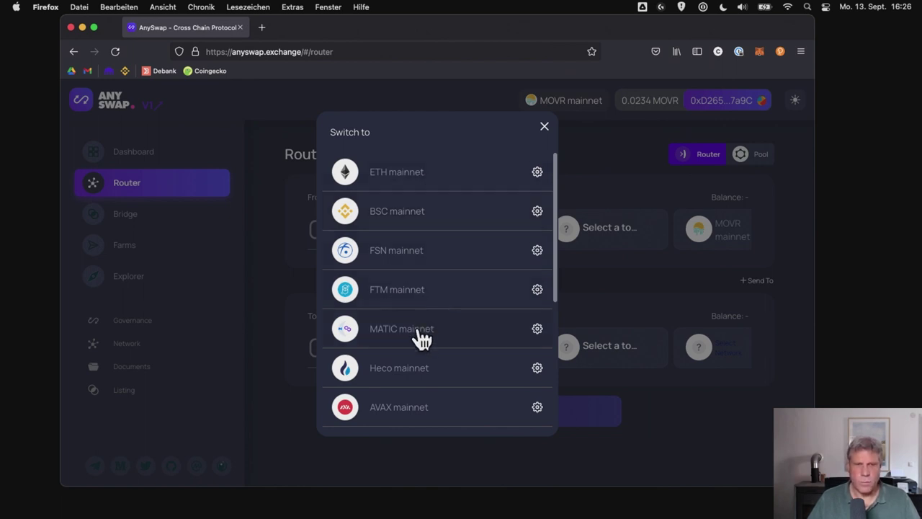
{"action": "scroll", "coordinate": [421, 339], "scroll_direction": "down", "scroll_amount": 3}
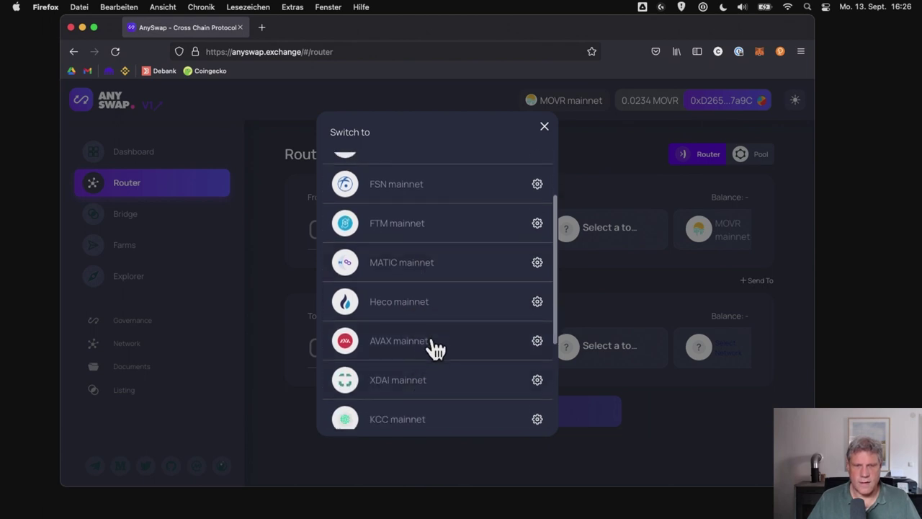
{"action": "scroll", "coordinate": [436, 354], "scroll_direction": "up", "scroll_amount": 3}
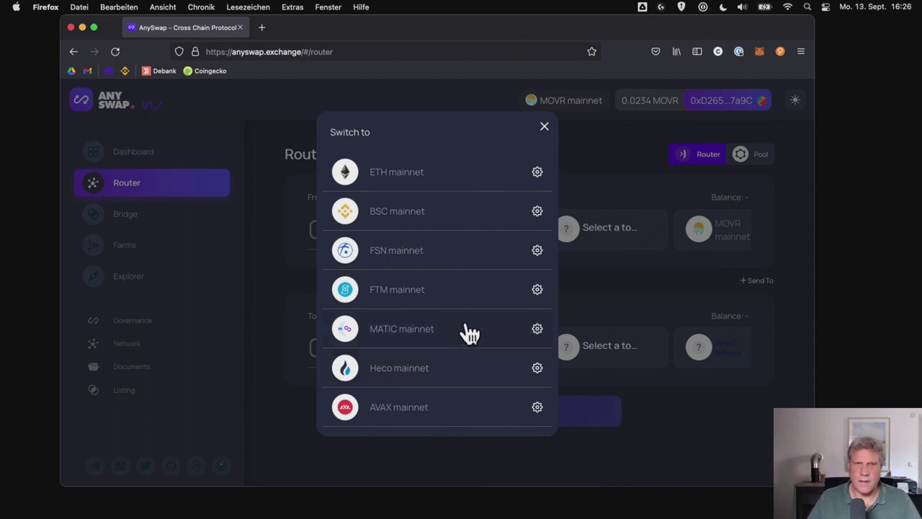
{"action": "left_click", "coordinate": [586, 142]}
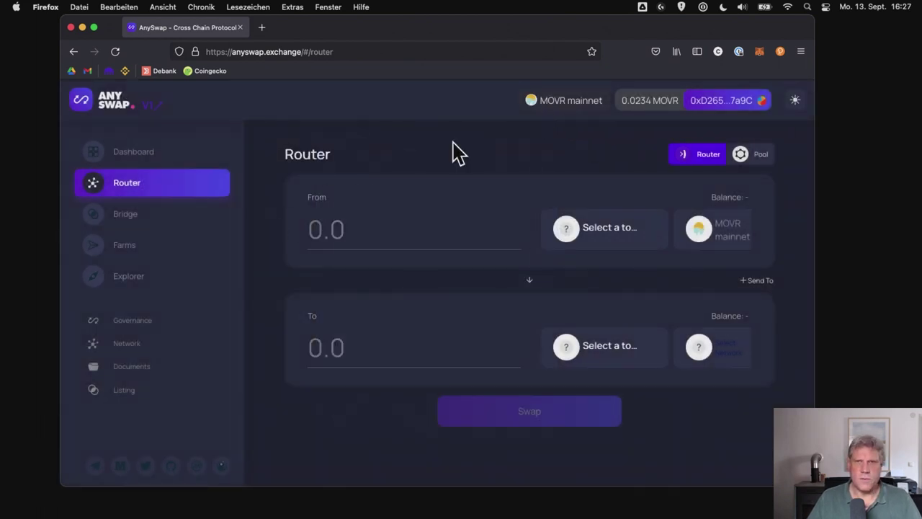
- Try to switch from MOVR mainnet to ETH mainnet through AnySwap's own network selection
{"action": "left_click", "coordinate": [579, 108]}
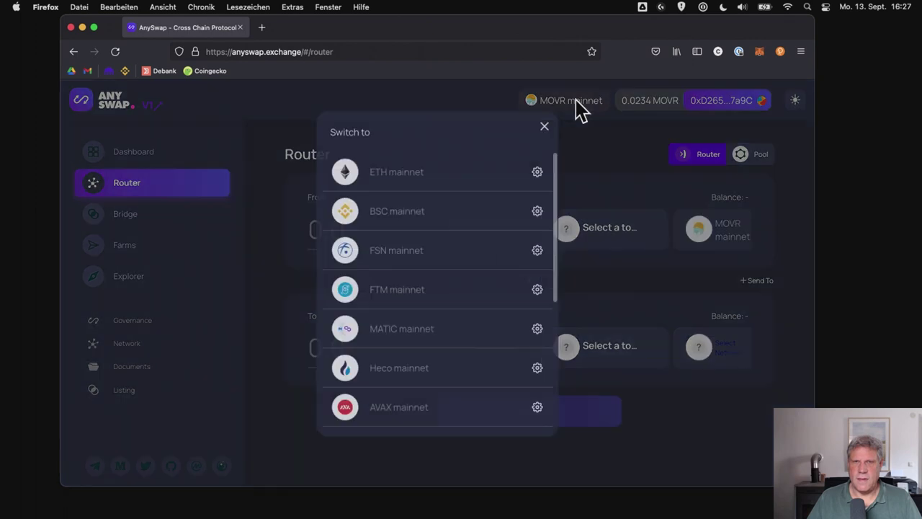
{"action": "left_click", "coordinate": [417, 180]}
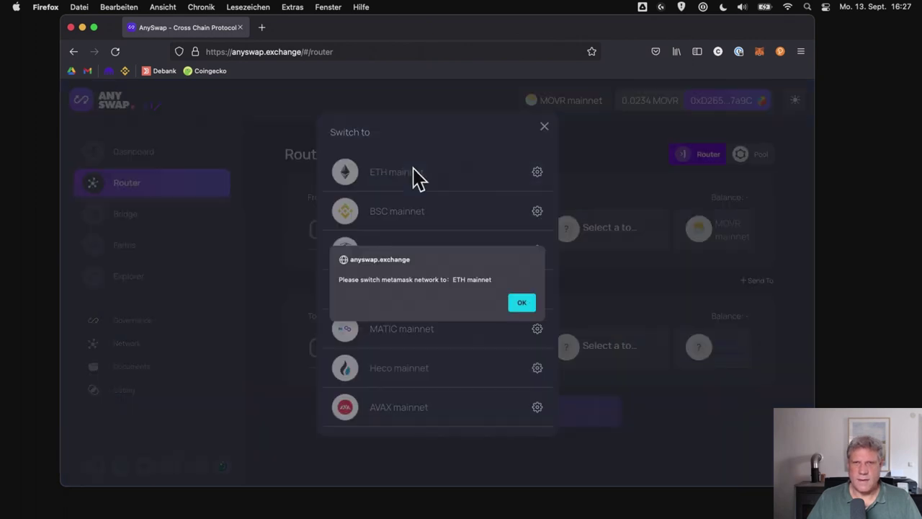
{"action": "left_click", "coordinate": [522, 304]}
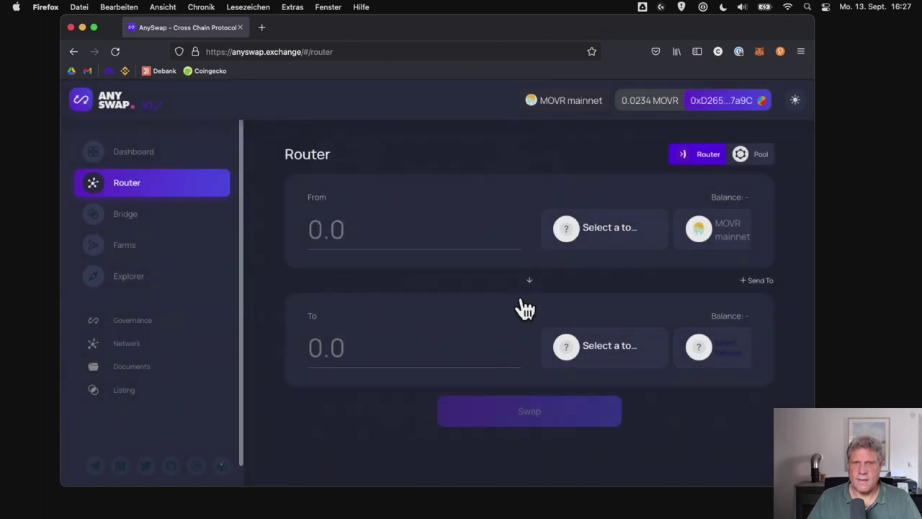
- Switch the active MetaMask network to Ethereum Main Net and close the wallet
{"action": "left_click", "coordinate": [760, 53]}
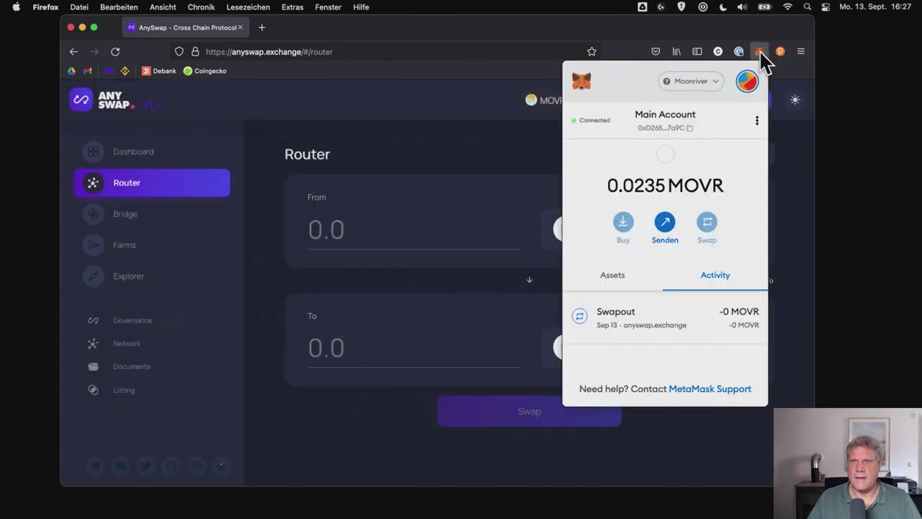
{"action": "left_click", "coordinate": [717, 84]}
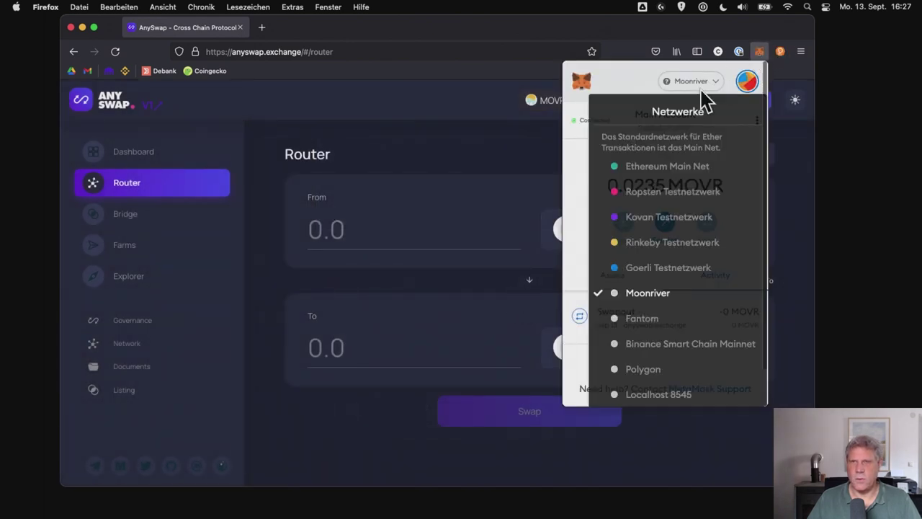
{"action": "left_click", "coordinate": [689, 180]}
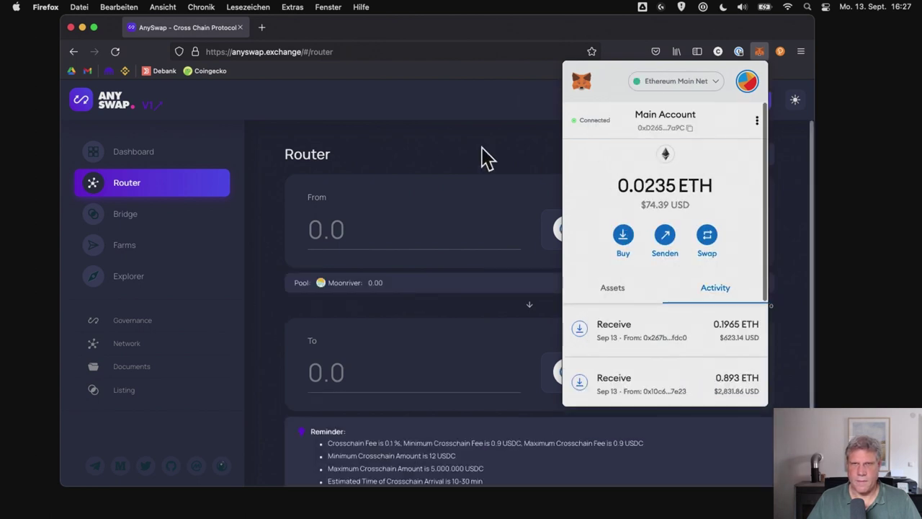
{"action": "left_click", "coordinate": [484, 157]}
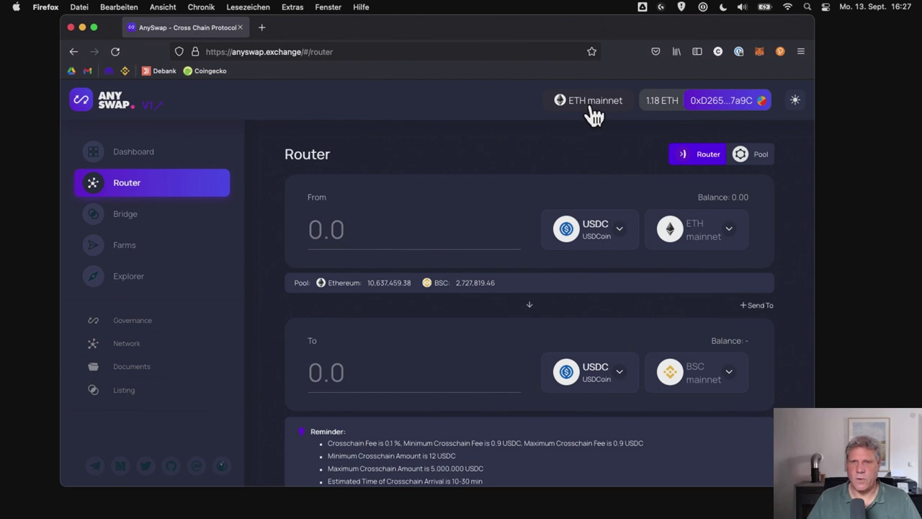
- Open AnySwap's Bridge page and set the destination network for the ETH transfer to MOVR mainnet
{"action": "left_click", "coordinate": [175, 217]}
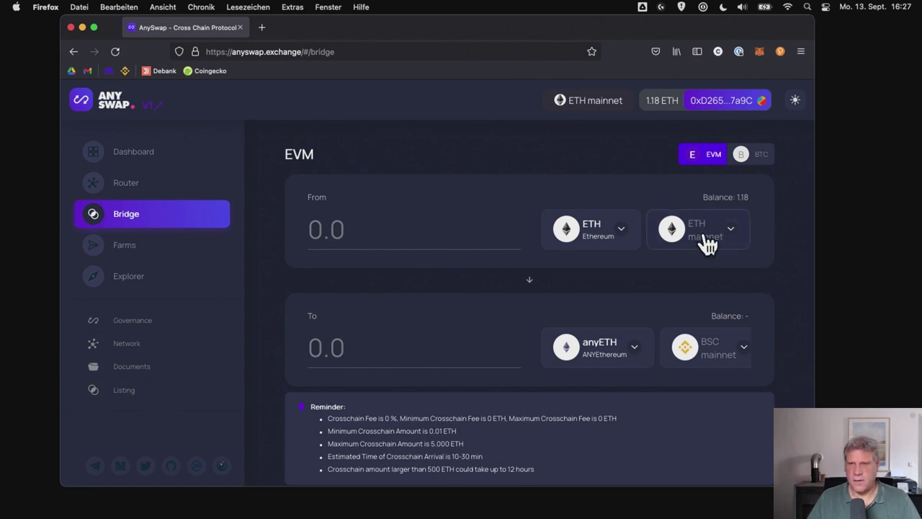
{"action": "left_click", "coordinate": [716, 346]}
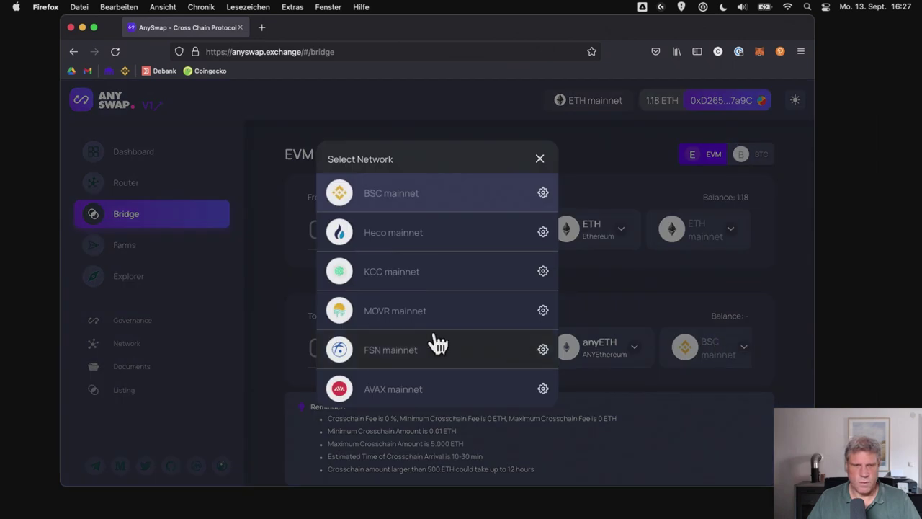
{"action": "left_click", "coordinate": [437, 324]}
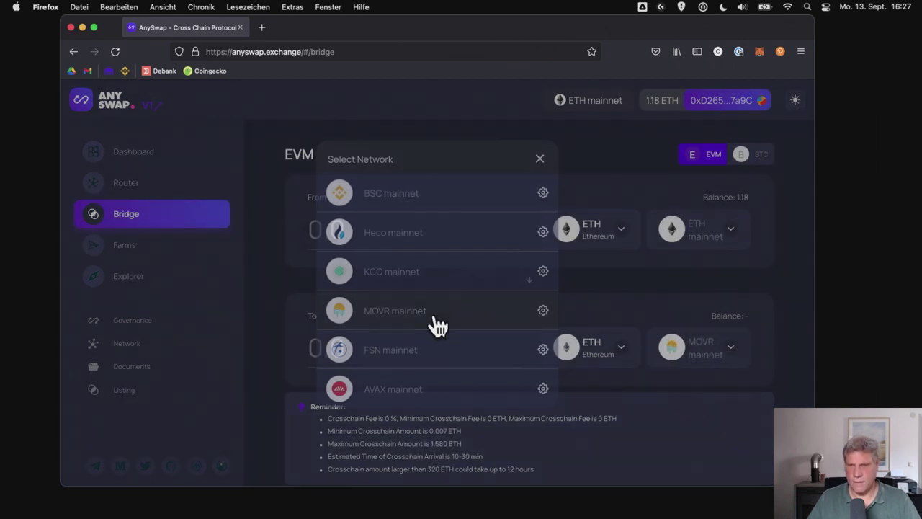
- Search the bridge's source token list for dai, usdc and us, and close it without choosing a token
{"action": "left_click", "coordinate": [627, 236]}
{"action": "scroll", "coordinate": [438, 295], "scroll_direction": "down", "scroll_amount": 5}
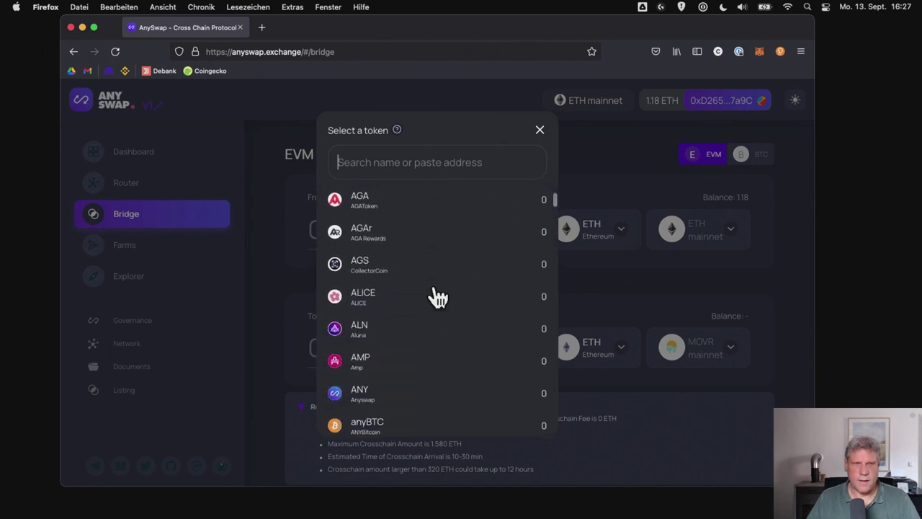
{"action": "scroll", "coordinate": [432, 295], "scroll_direction": "up", "scroll_amount": 5}
{"action": "type", "text": "dai"}
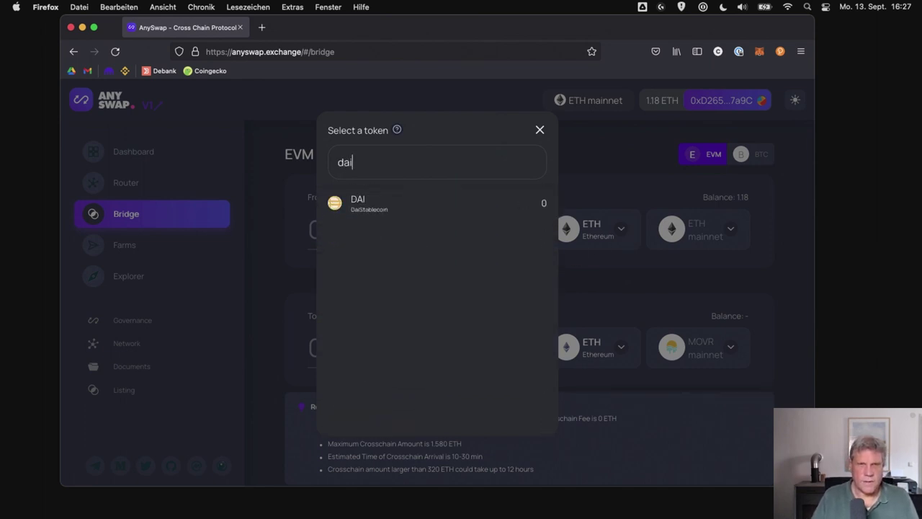
{"action": "key", "text": "BackSpace"}
{"action": "key", "text": "BackSpace"}
{"action": "key", "text": "BackSpace"}
{"action": "type", "text": "usdc"}
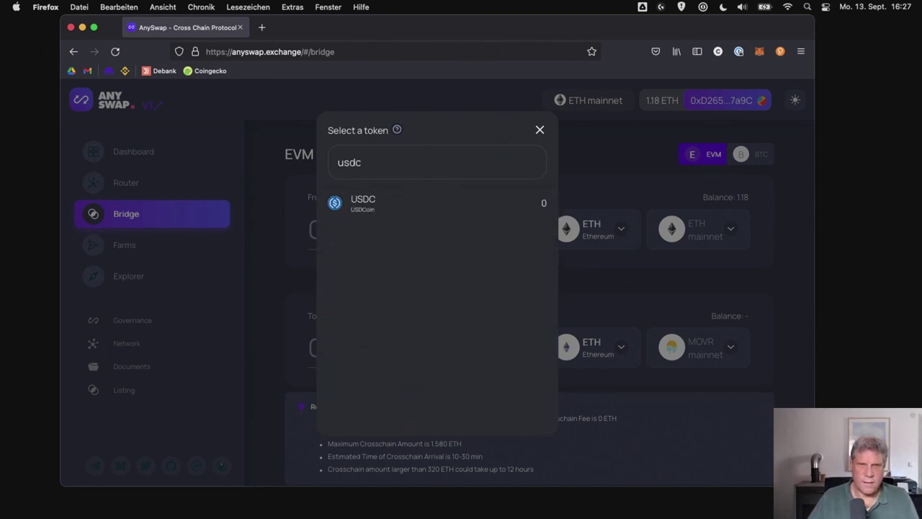
{"action": "key", "text": "BackSpace"}
{"action": "key", "text": "BackSpace"}
{"action": "key", "text": "BackSpace"}
{"action": "key", "text": "BackSpace"}
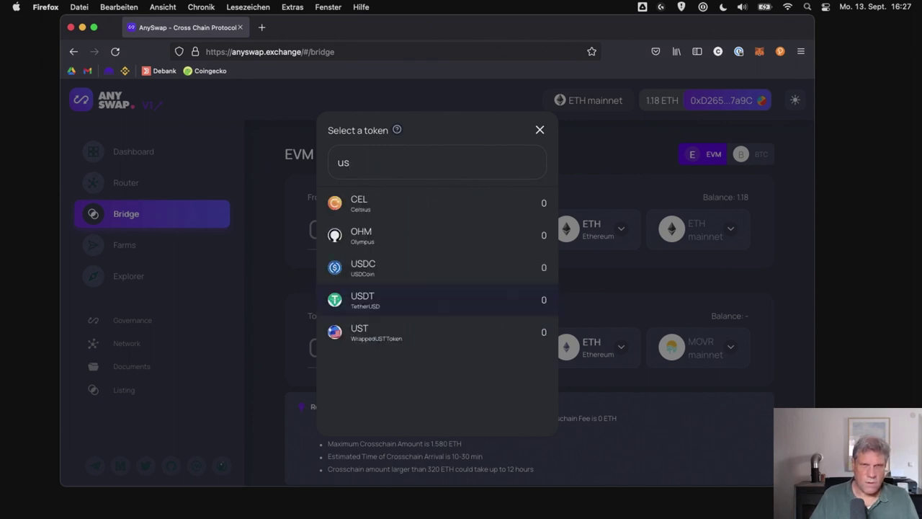
{"action": "key", "text": "Escape"}
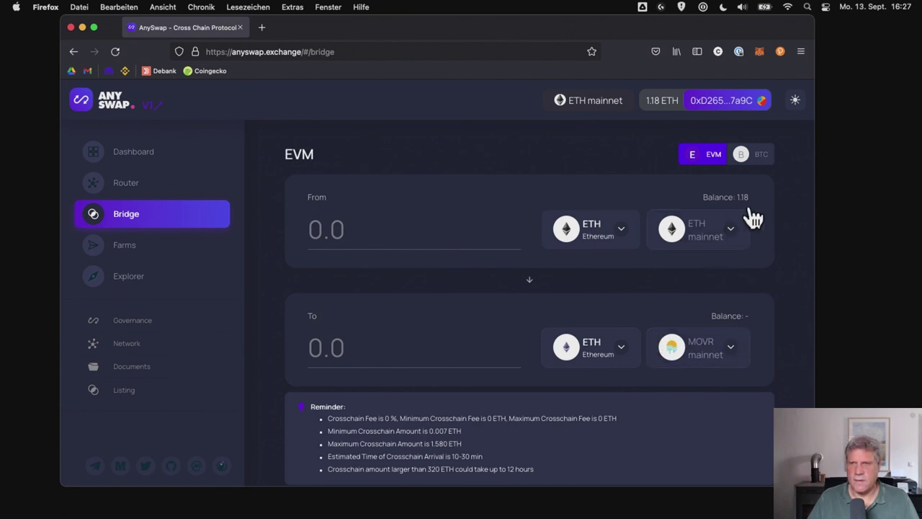
- Enter 1 ETH as the amount to bridge and submit the swap through to the wallet's confirmation request
{"action": "left_click", "coordinate": [431, 240]}
{"action": "type", "text": "1"}
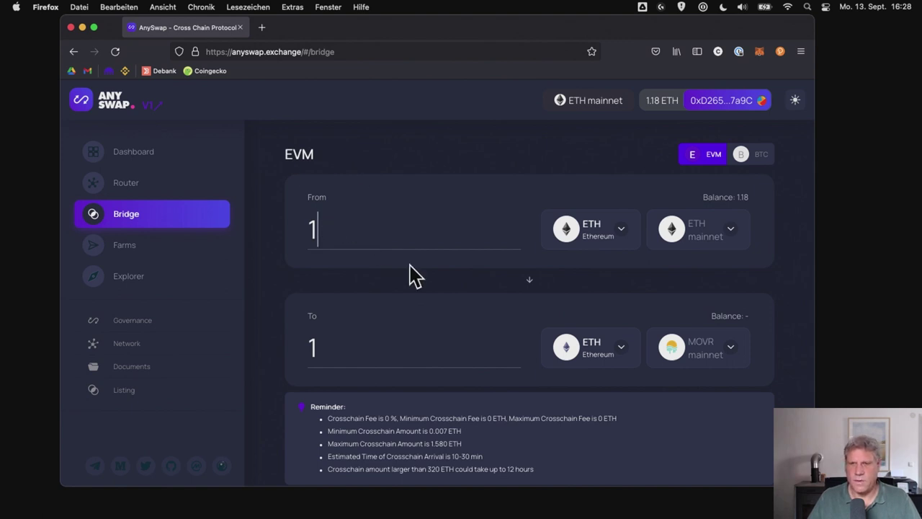
{"action": "scroll", "coordinate": [701, 367], "scroll_direction": "down", "scroll_amount": 2}
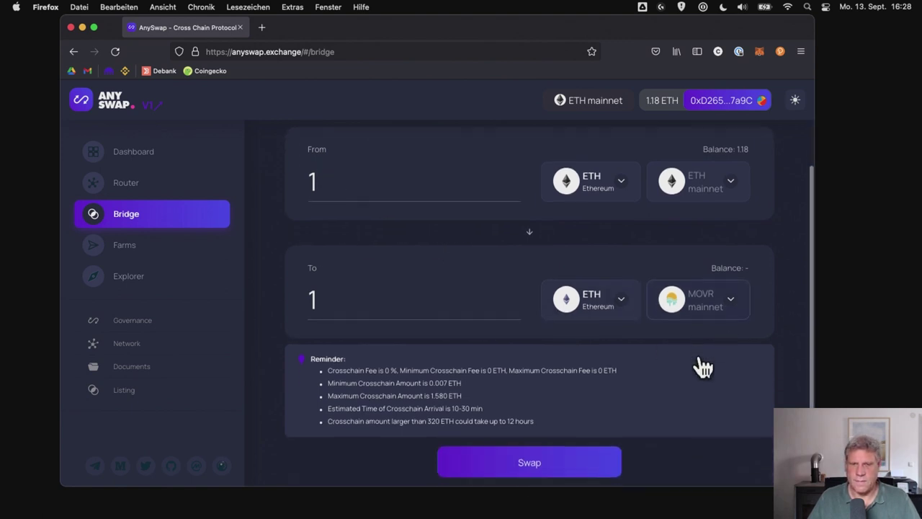
{"action": "left_click", "coordinate": [581, 454]}
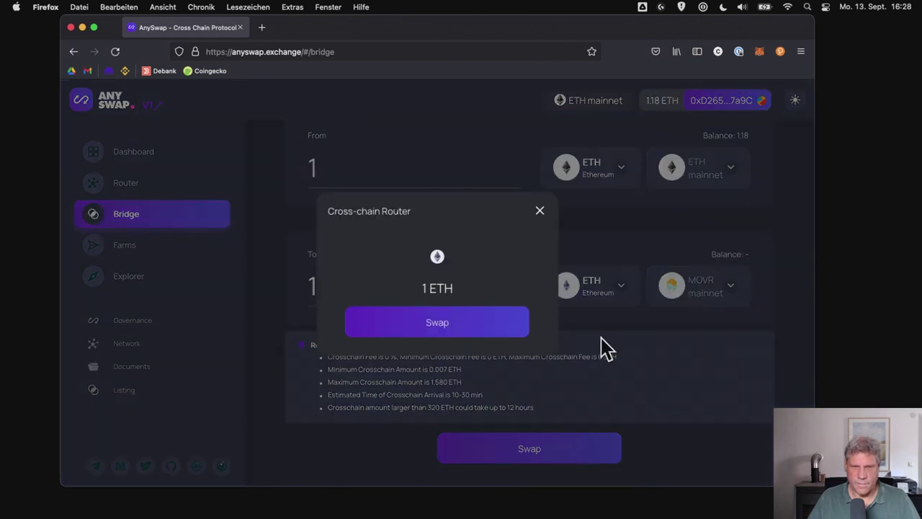
{"action": "left_click", "coordinate": [446, 326]}
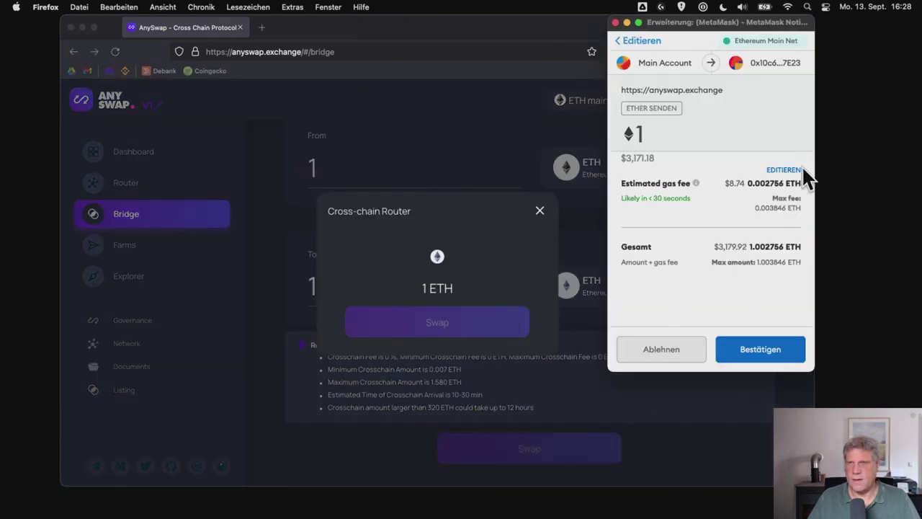
- Set the gas priority to High in MetaMask, save it, and confirm the transaction
{"action": "left_click", "coordinate": [787, 172]}
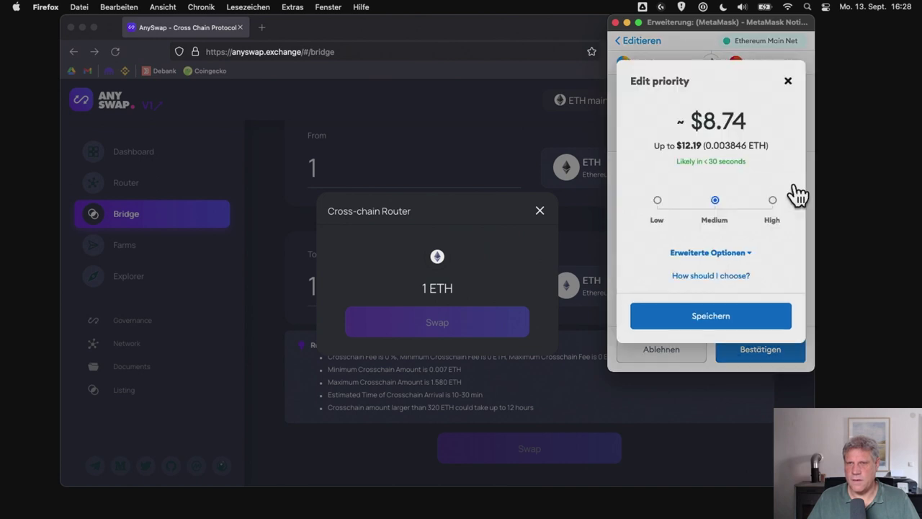
{"action": "left_click", "coordinate": [773, 202]}
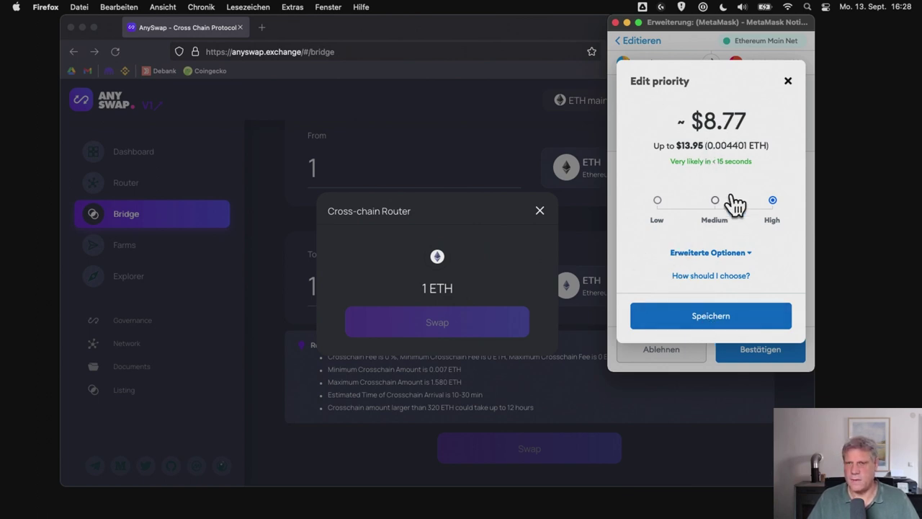
{"action": "left_click", "coordinate": [724, 318]}
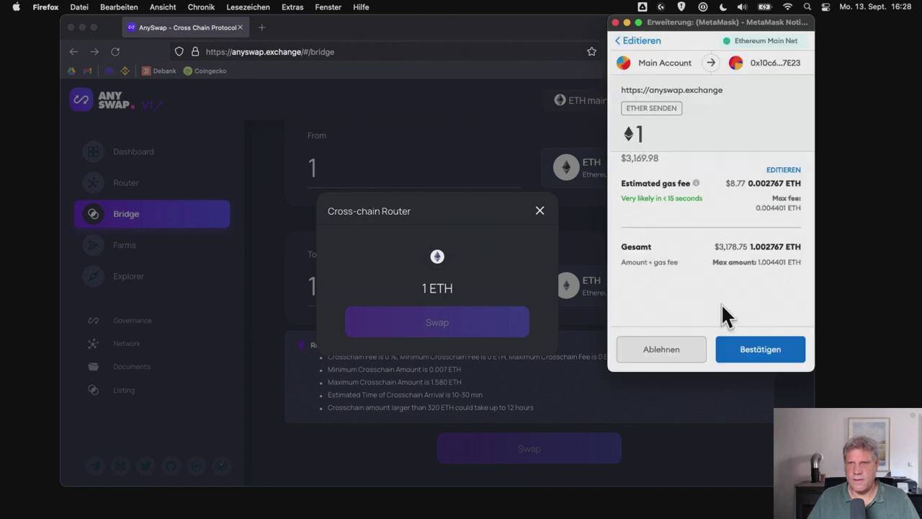
{"action": "left_click", "coordinate": [762, 350]}
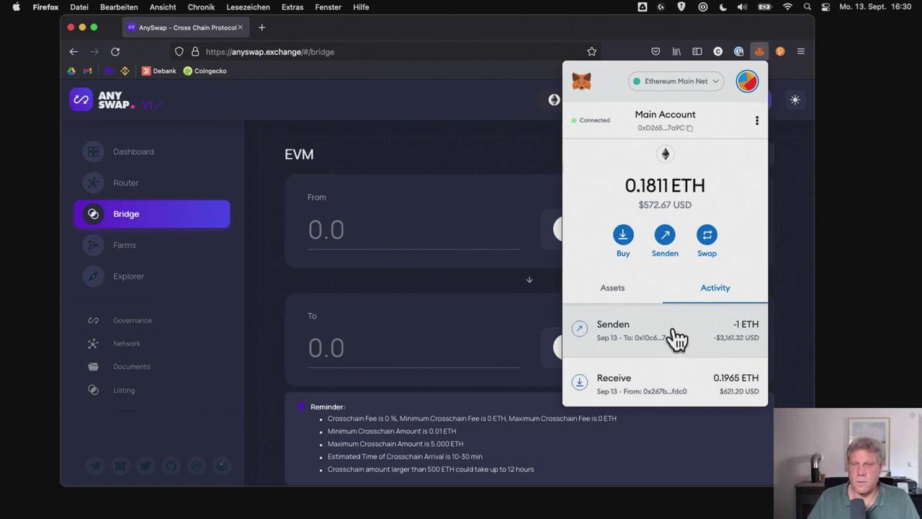
- Close the wallet and reselect MOVR mainnet as the bridge's destination network
{"action": "left_click", "coordinate": [795, 340]}
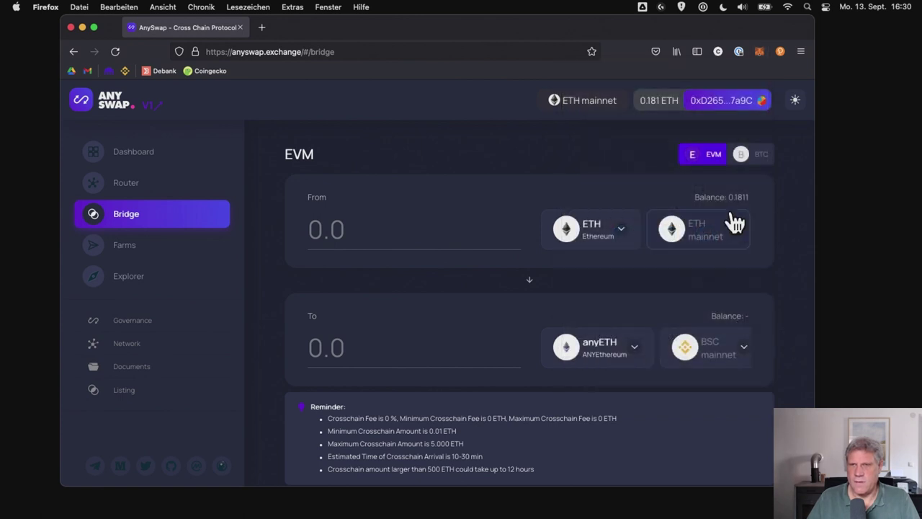
{"action": "left_click", "coordinate": [745, 347]}
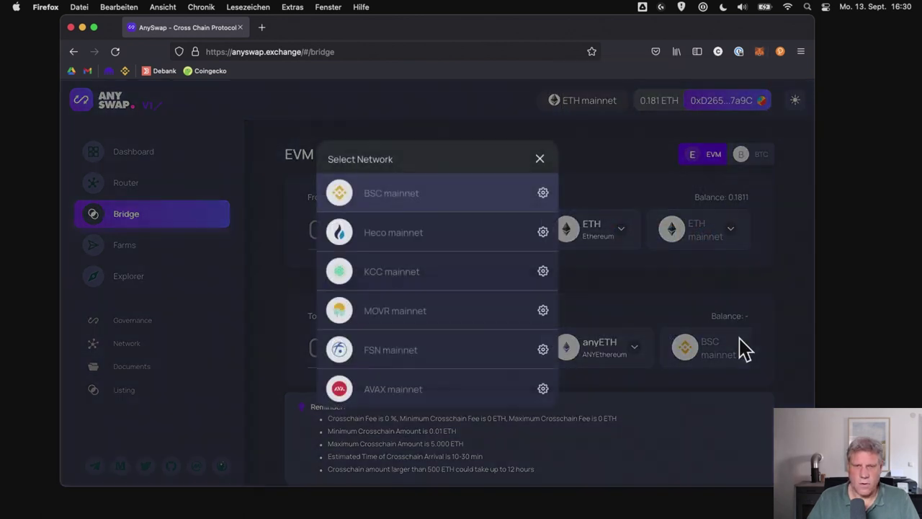
{"action": "left_click", "coordinate": [439, 315]}
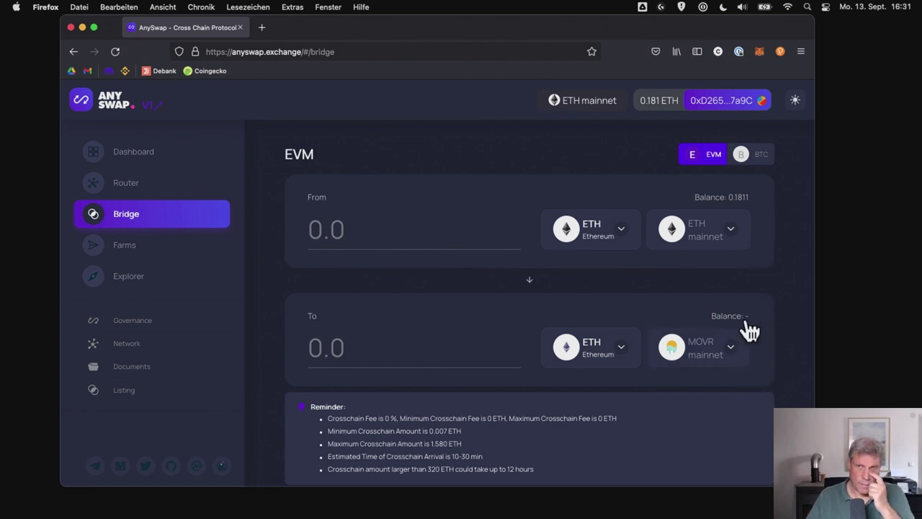
- Switch the active MetaMask network to Moonriver and check the account's assets there
{"action": "left_click", "coordinate": [758, 52]}
{"action": "left_click", "coordinate": [699, 83]}
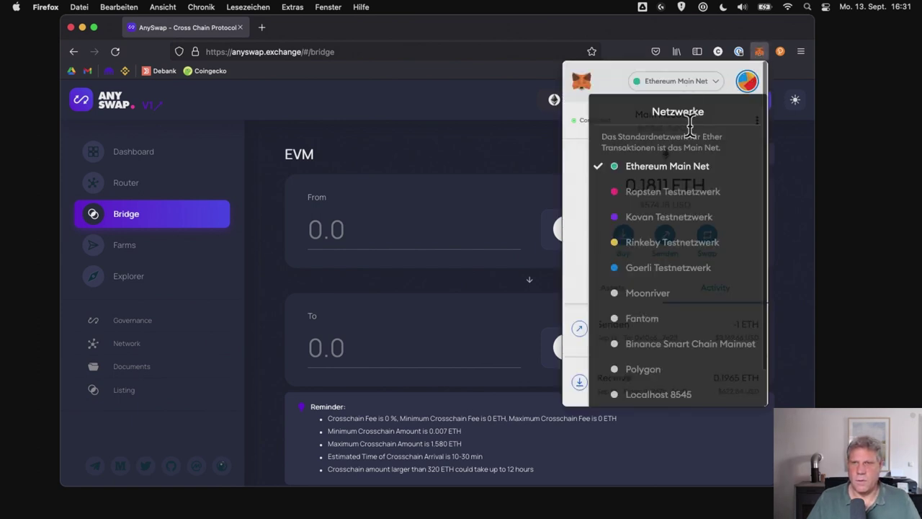
{"action": "left_click", "coordinate": [680, 294]}
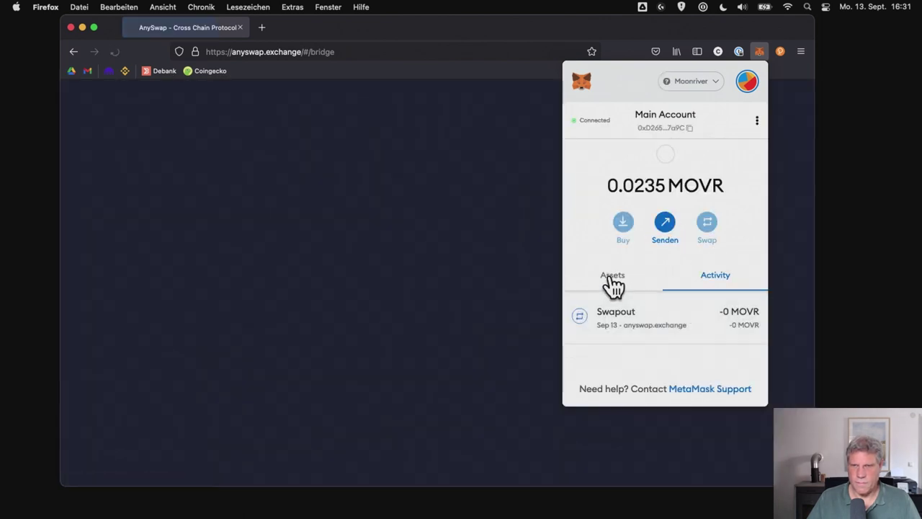
{"action": "left_click", "coordinate": [611, 277]}
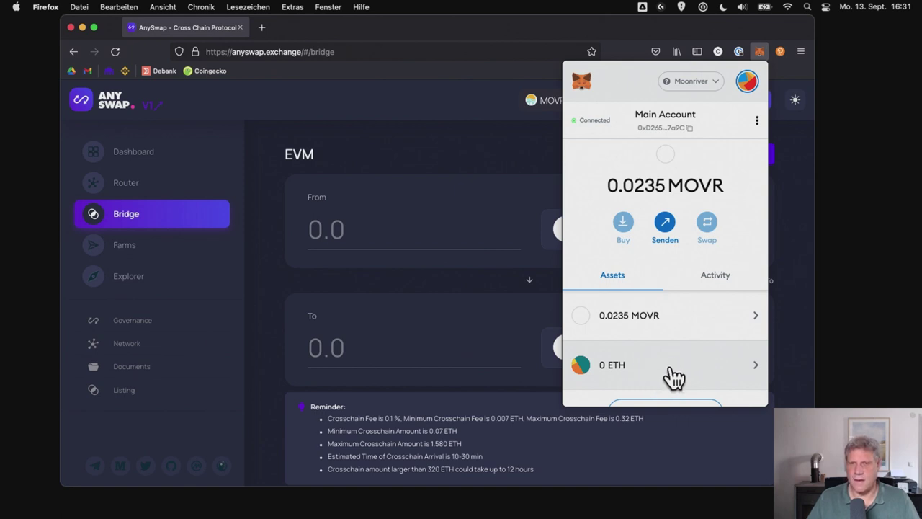
{"action": "scroll", "coordinate": [674, 376], "scroll_direction": "down", "scroll_amount": 2}
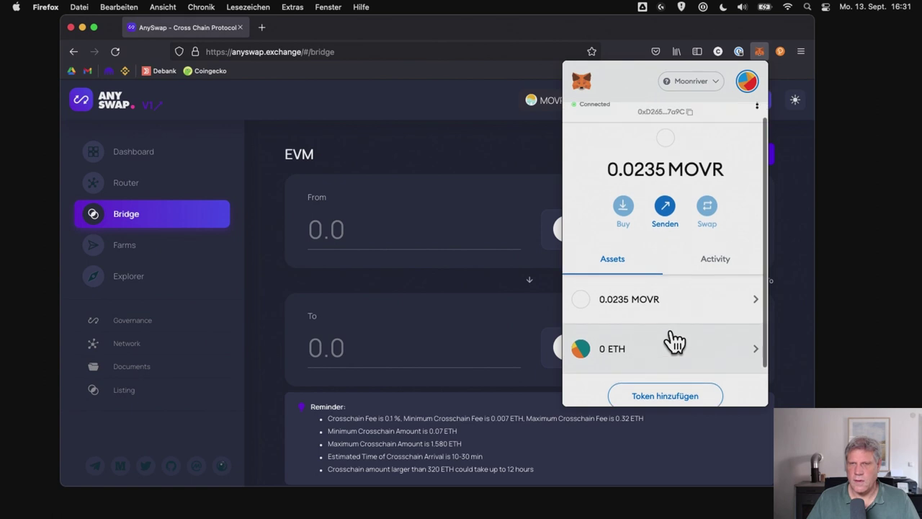
{"action": "scroll", "coordinate": [679, 334], "scroll_direction": "up", "scroll_amount": 2}
- Show the wallet account in the Moonriver block explorer and close the wallet popup
{"action": "left_click", "coordinate": [755, 120]}
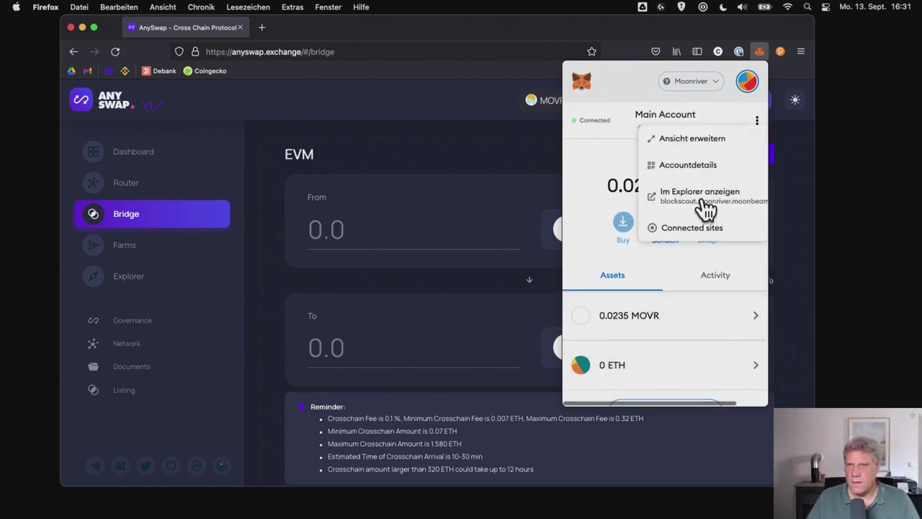
{"action": "left_click", "coordinate": [721, 302]}
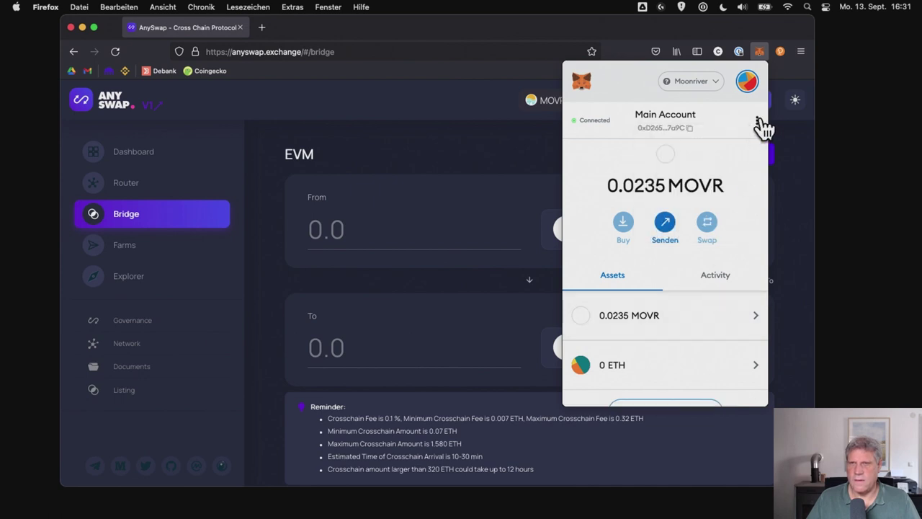
{"action": "left_click", "coordinate": [756, 121]}
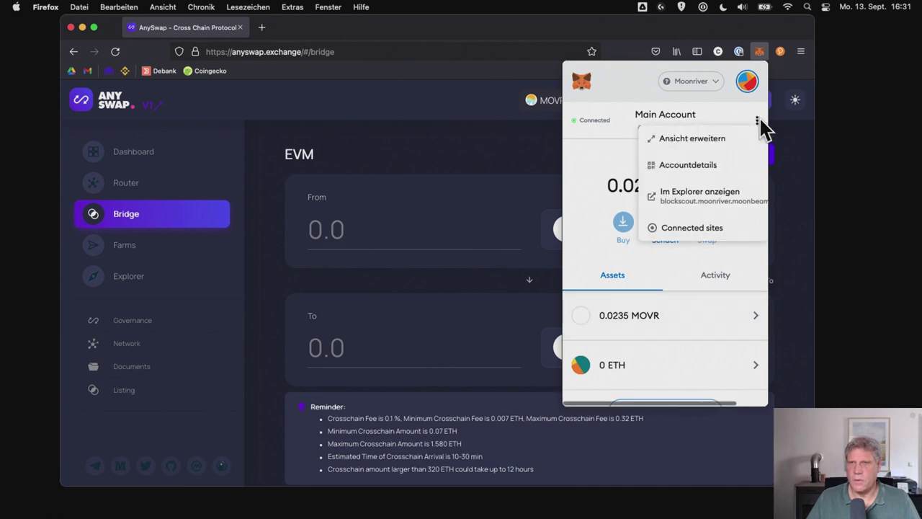
{"action": "left_click", "coordinate": [693, 193]}
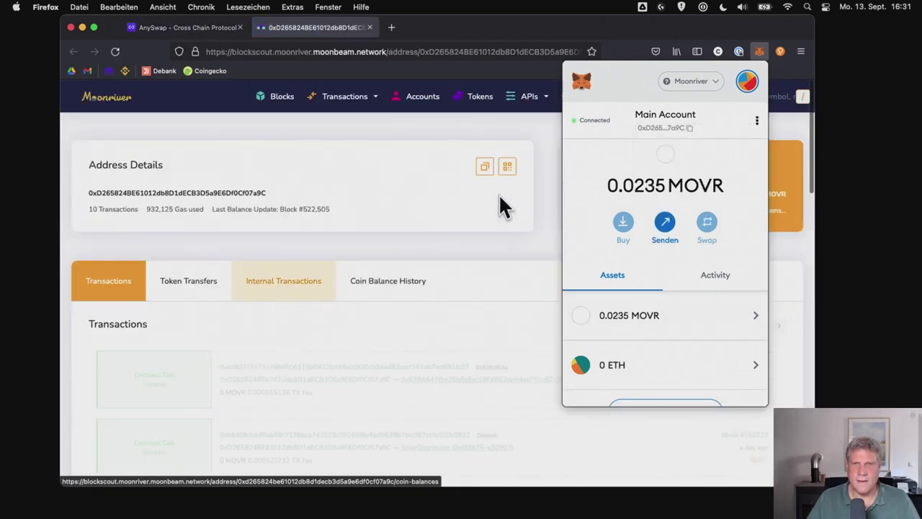
{"action": "left_click", "coordinate": [447, 248]}
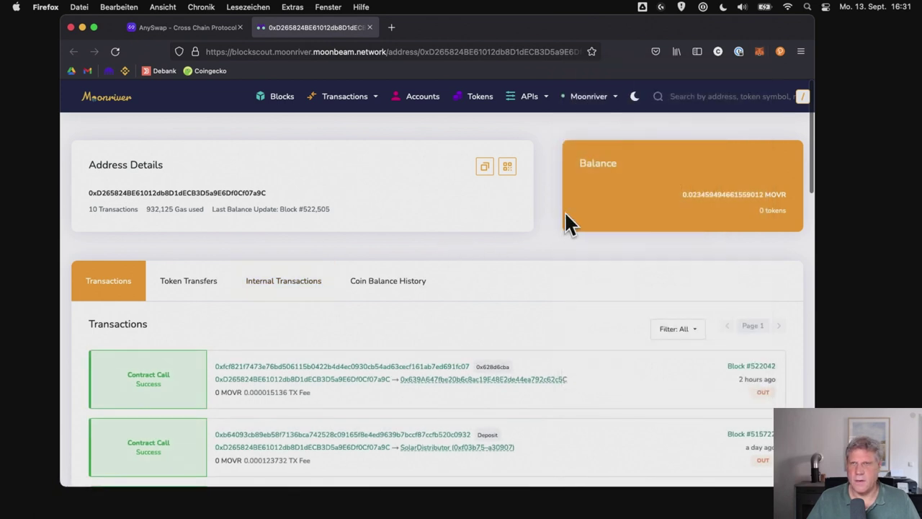
- Search the Moonriver explorer for eth, open the Ethereum (ETH) token's contract, and copy its address
{"action": "left_click", "coordinate": [713, 95]}
{"action": "type", "text": "eth"}
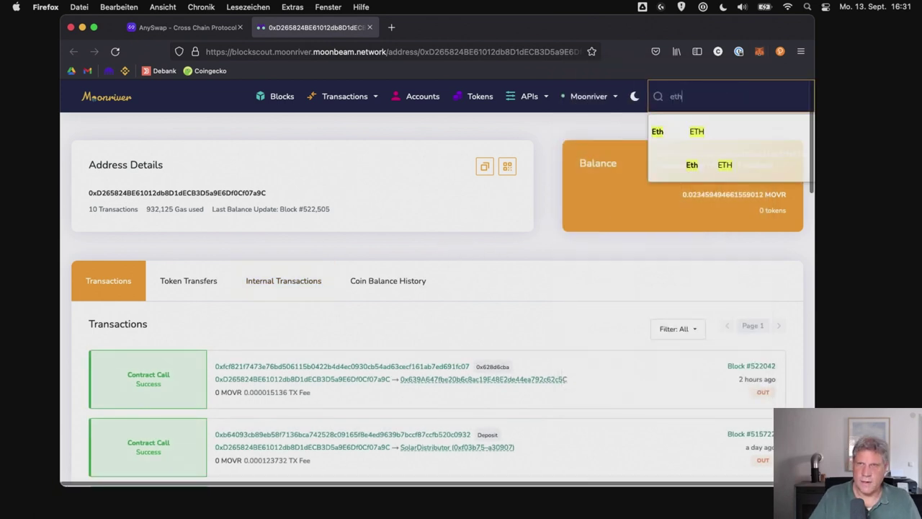
{"action": "left_click", "coordinate": [721, 128]}
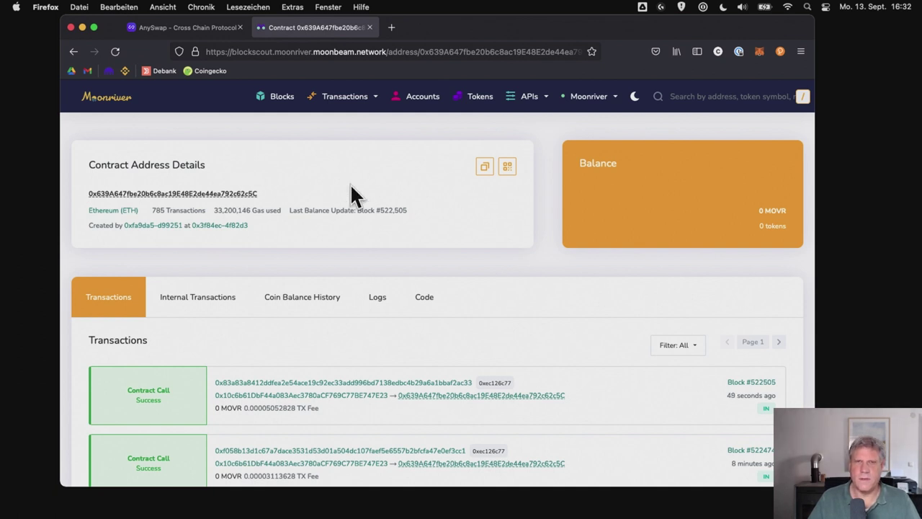
{"action": "left_click", "coordinate": [485, 170]}
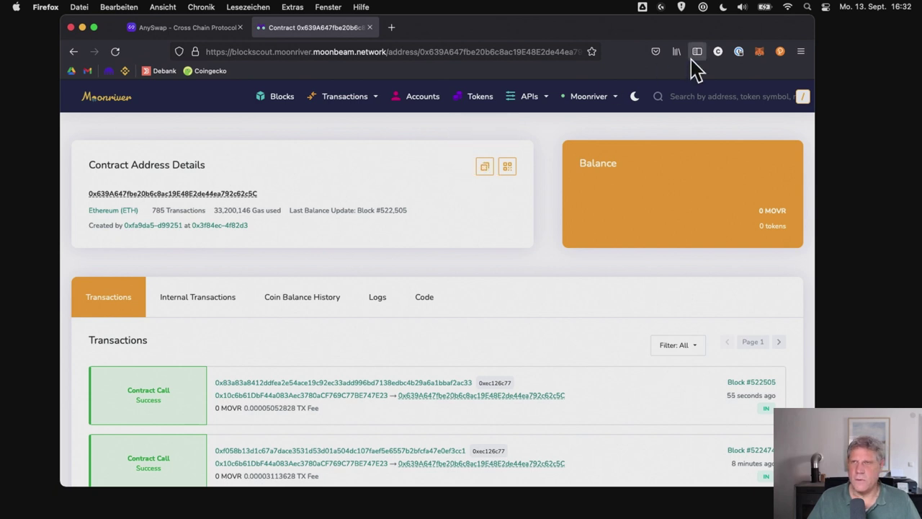
- Try to add ETH as a custom token in MetaMask on Moonriver using the copied contract address
{"action": "left_click", "coordinate": [760, 52]}
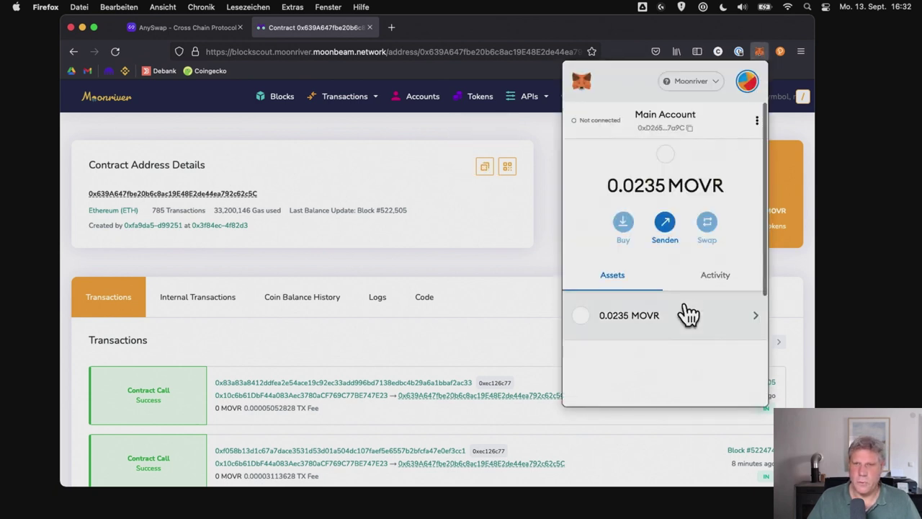
{"action": "scroll", "coordinate": [669, 368], "scroll_direction": "down", "scroll_amount": 3}
{"action": "left_click", "coordinate": [673, 353]}
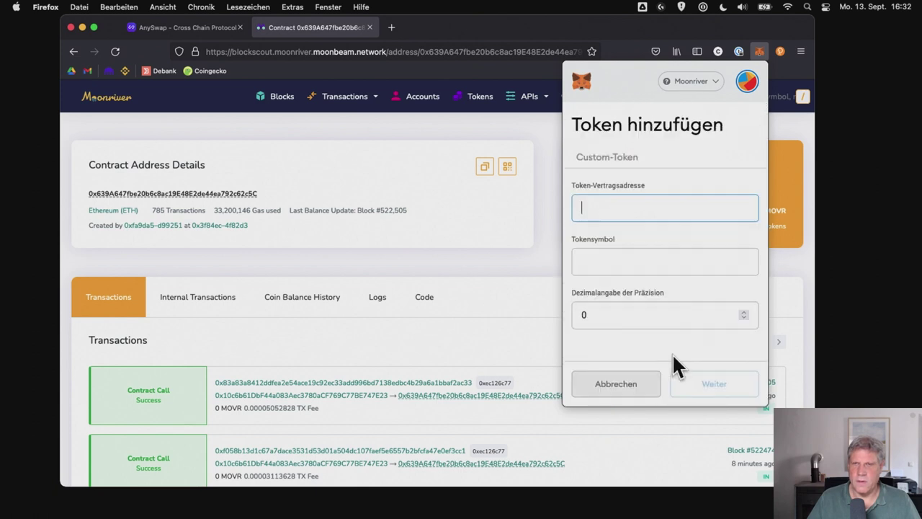
{"action": "key", "text": "super+v"}
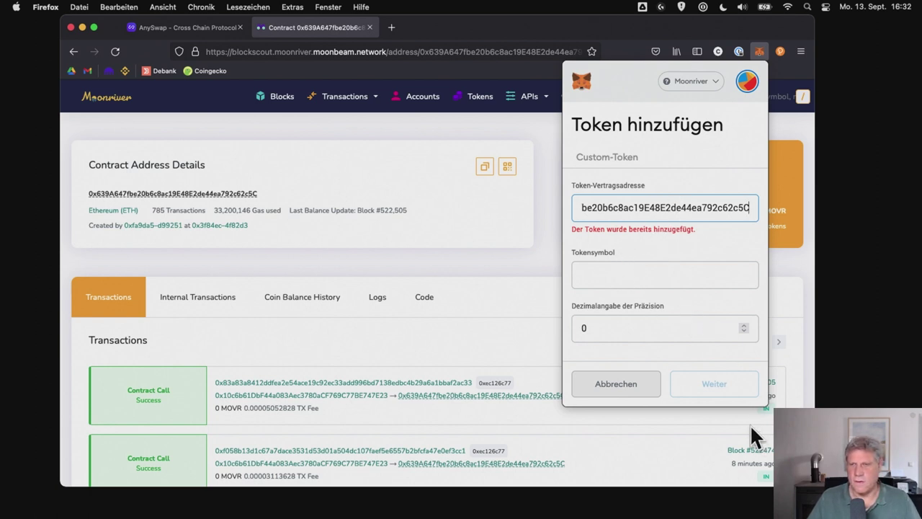
{"action": "left_click", "coordinate": [723, 387]}
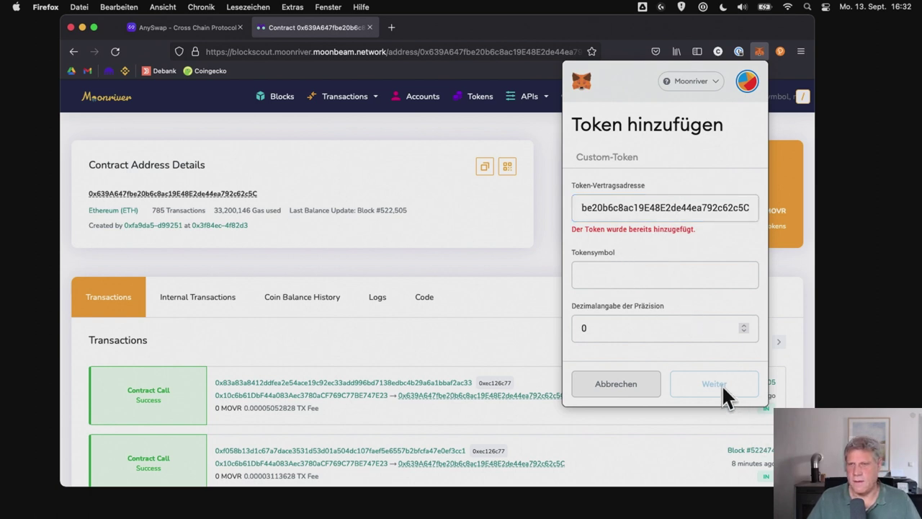
- Cancel adding the custom token and close the wallet popup
{"action": "left_click", "coordinate": [619, 389]}
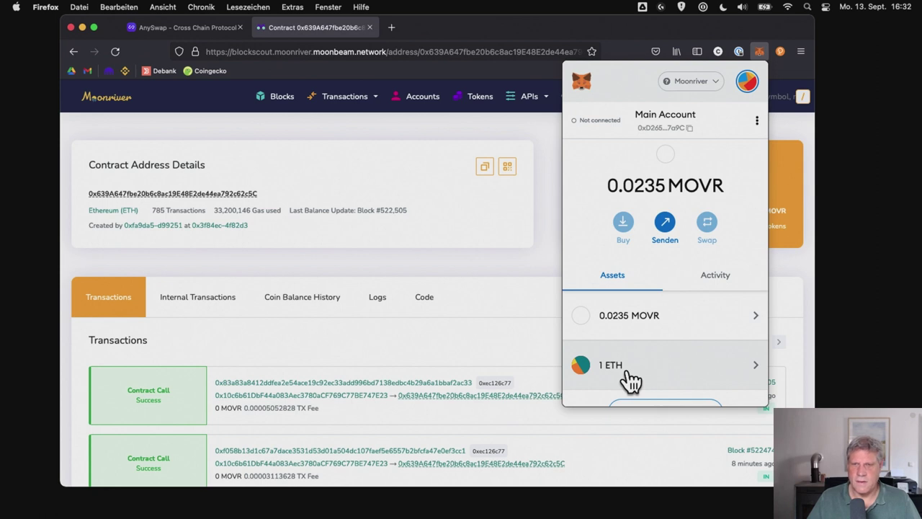
{"action": "left_click", "coordinate": [531, 262]}
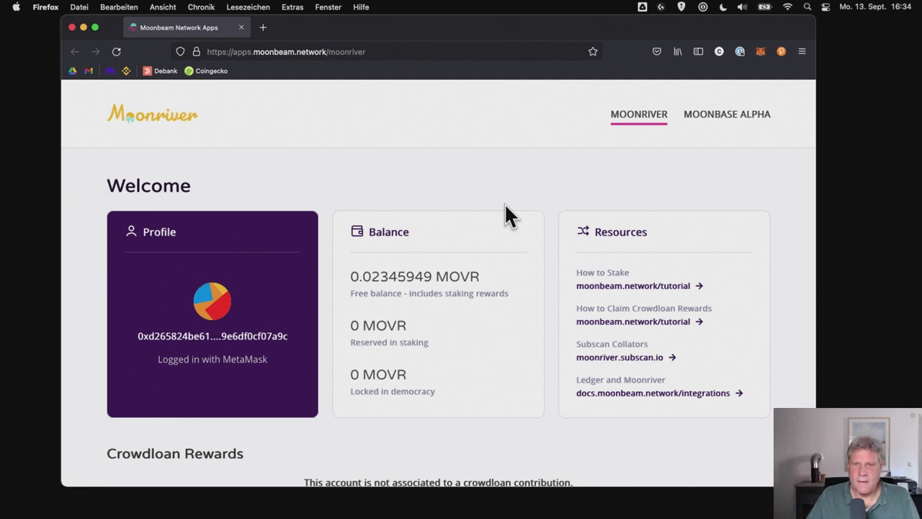
- Open the nomination management page from the staking section of the Moonriver dashboard
{"action": "scroll", "coordinate": [505, 204], "scroll_direction": "down", "scroll_amount": 5}
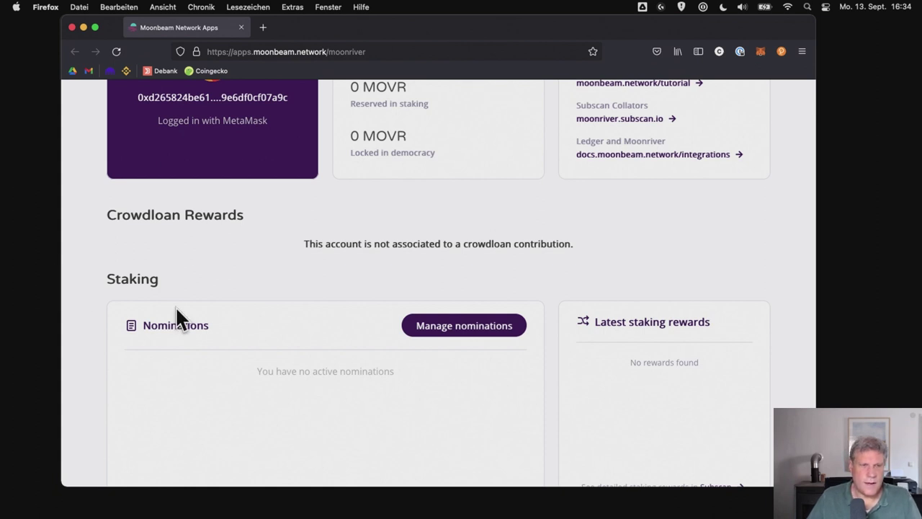
{"action": "left_click", "coordinate": [441, 332]}
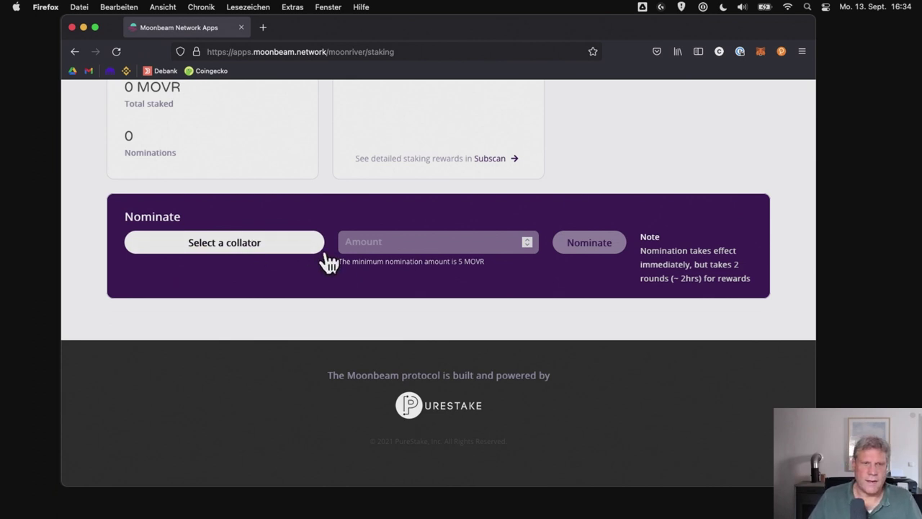
- Review the active pool in the collator selection, close it unselected, and highlight the minimum nomination amount
{"action": "left_click", "coordinate": [263, 246]}
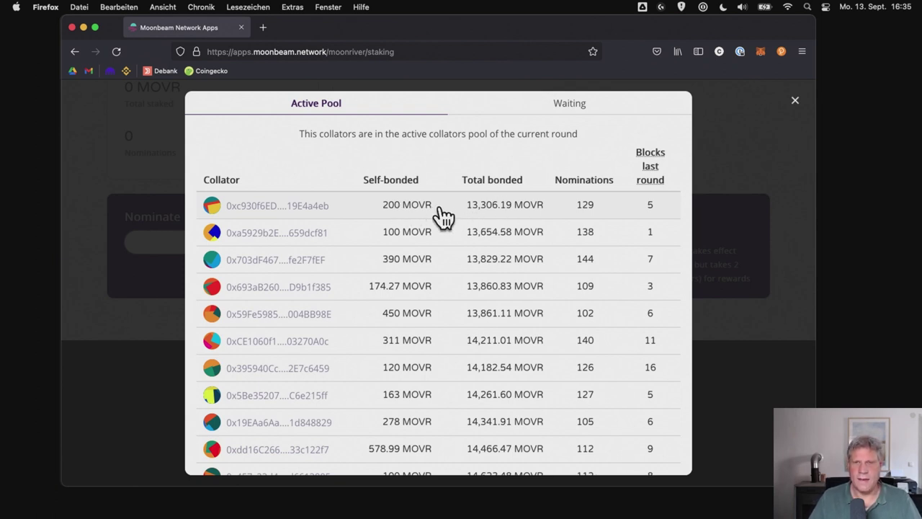
{"action": "left_click", "coordinate": [746, 160]}
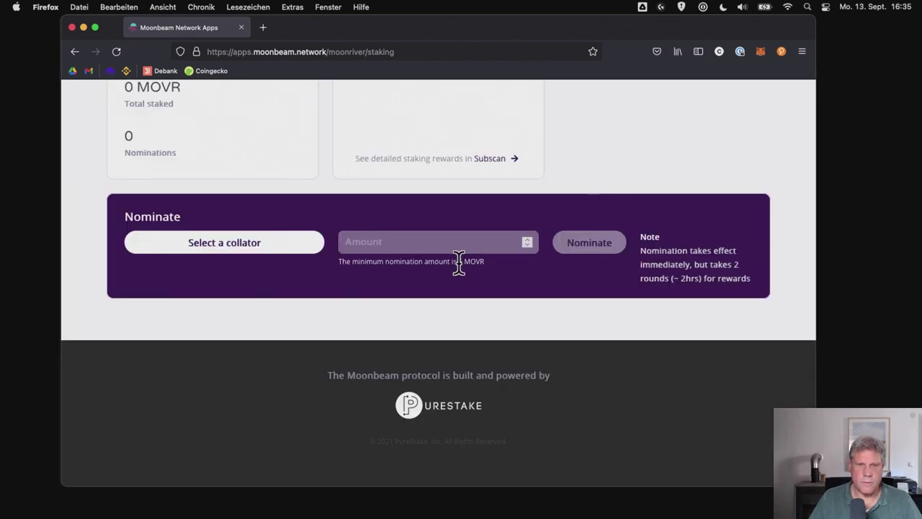
{"action": "left_click_drag", "start_coordinate": [459, 263], "coordinate": [508, 275]}
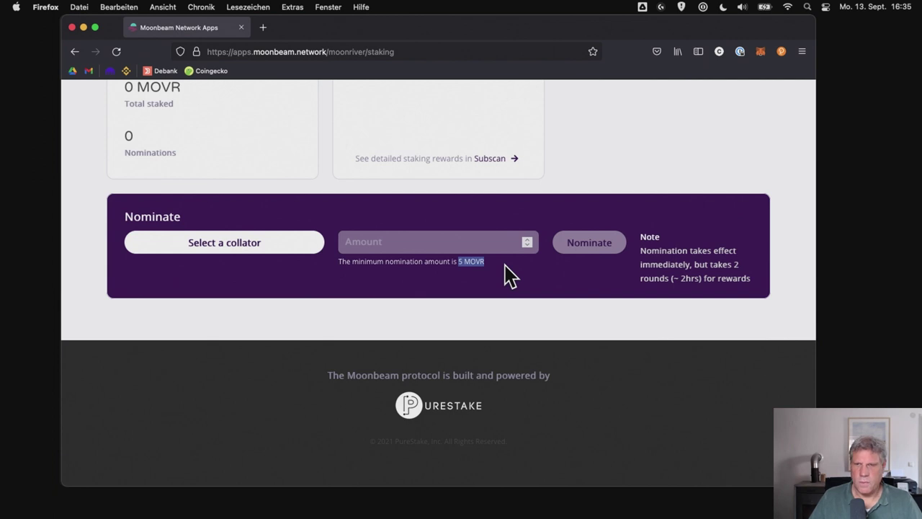